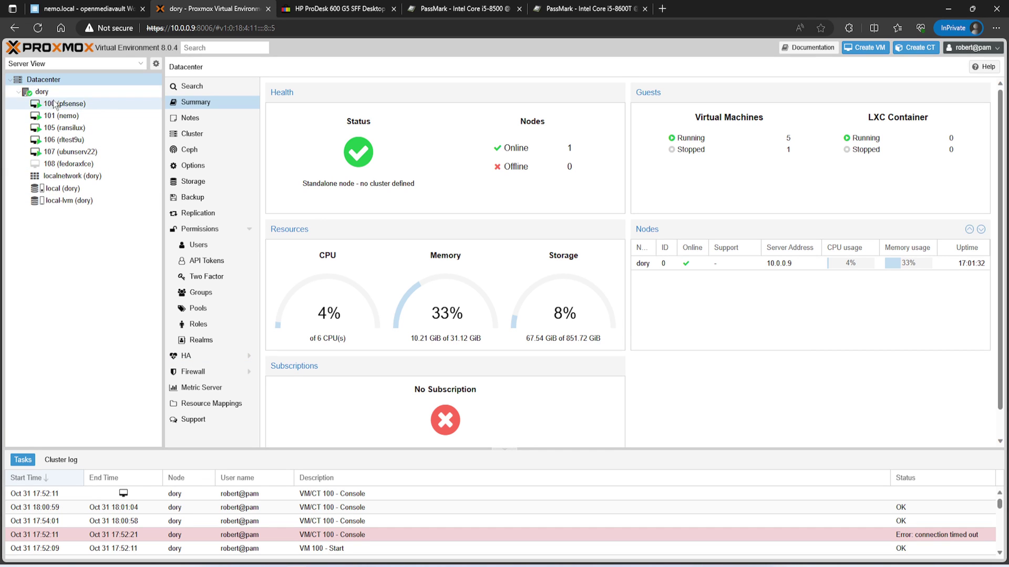
# Review the datacenter's resource mappings for PCI and USB devices
pyautogui.click(44, 84)
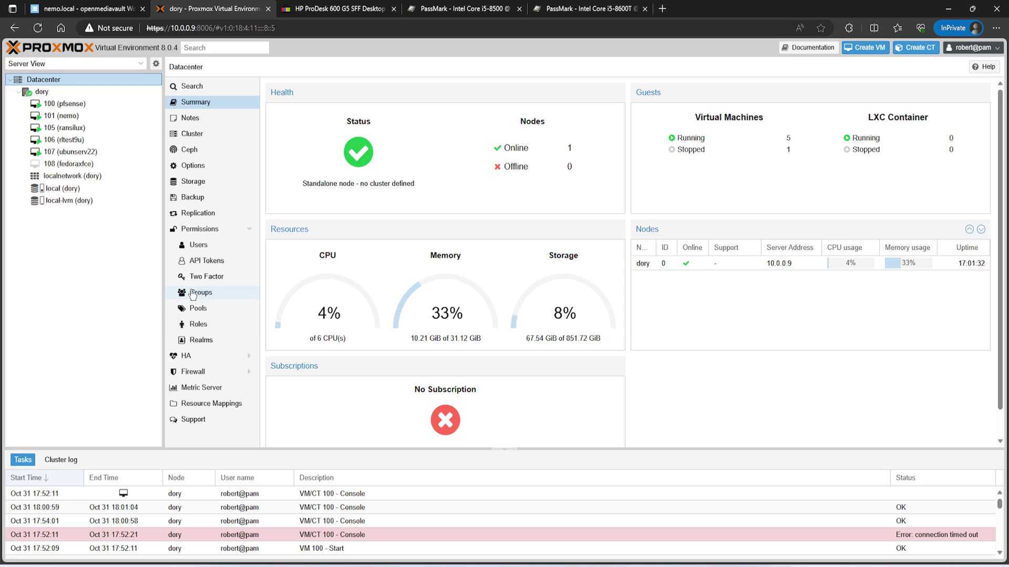
pyautogui.click(210, 408)
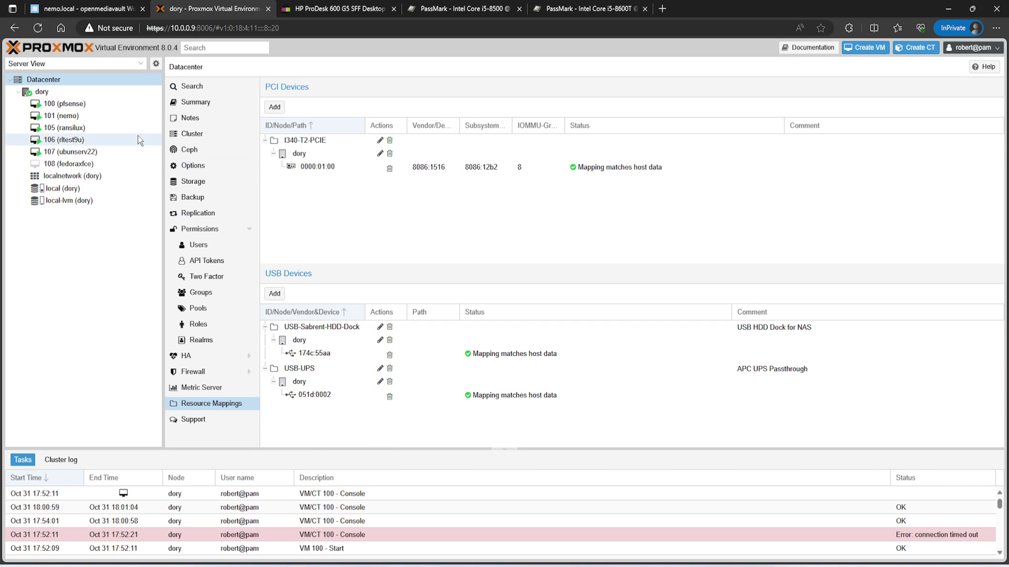
# Start adding a USB device to VM 101 (nemo) and view the mapped devices that can be chosen
pyautogui.click(68, 117)
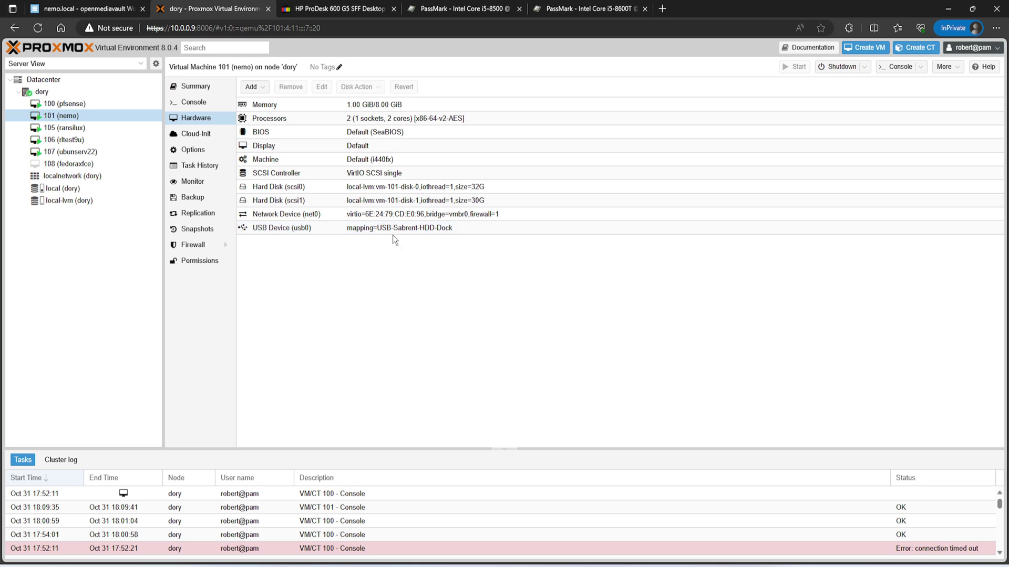
pyautogui.click(257, 88)
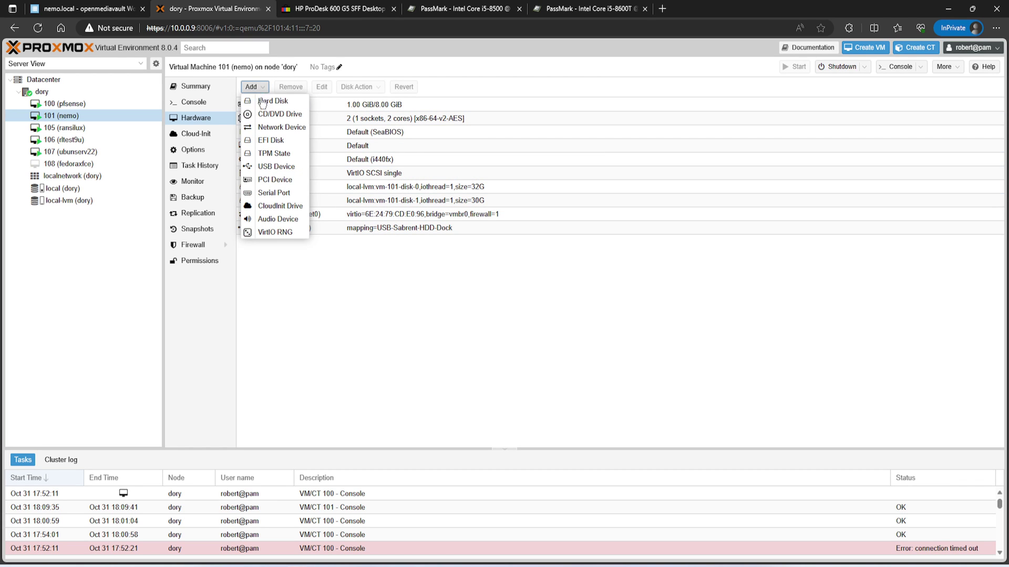
pyautogui.click(270, 167)
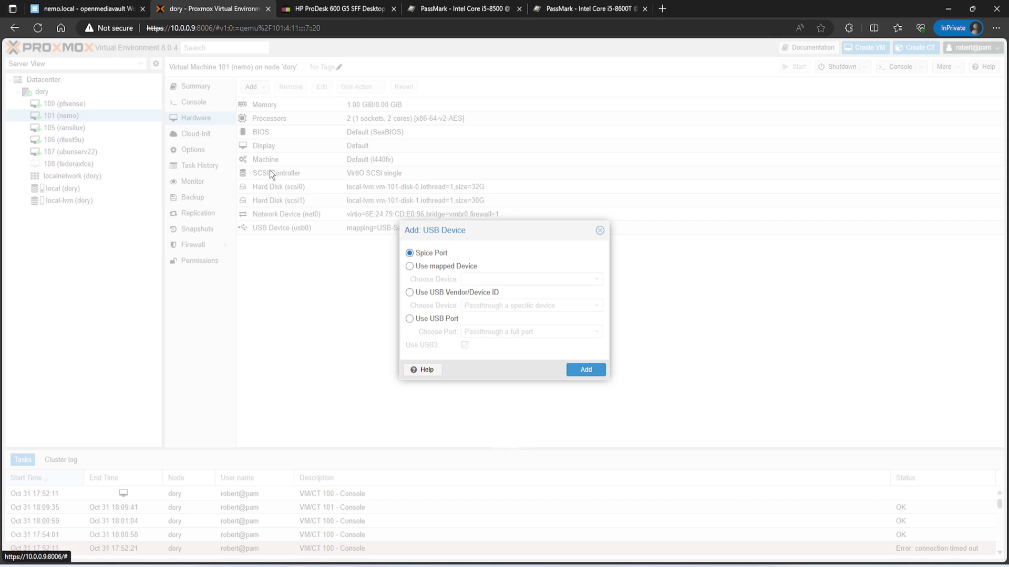
pyautogui.click(409, 266)
pyautogui.click(594, 284)
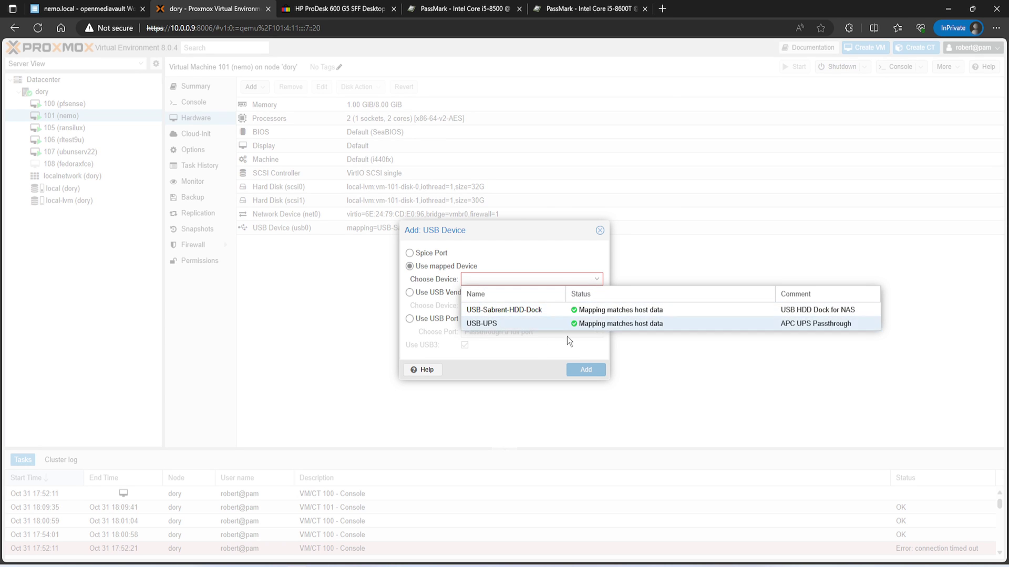
pyautogui.click(468, 269)
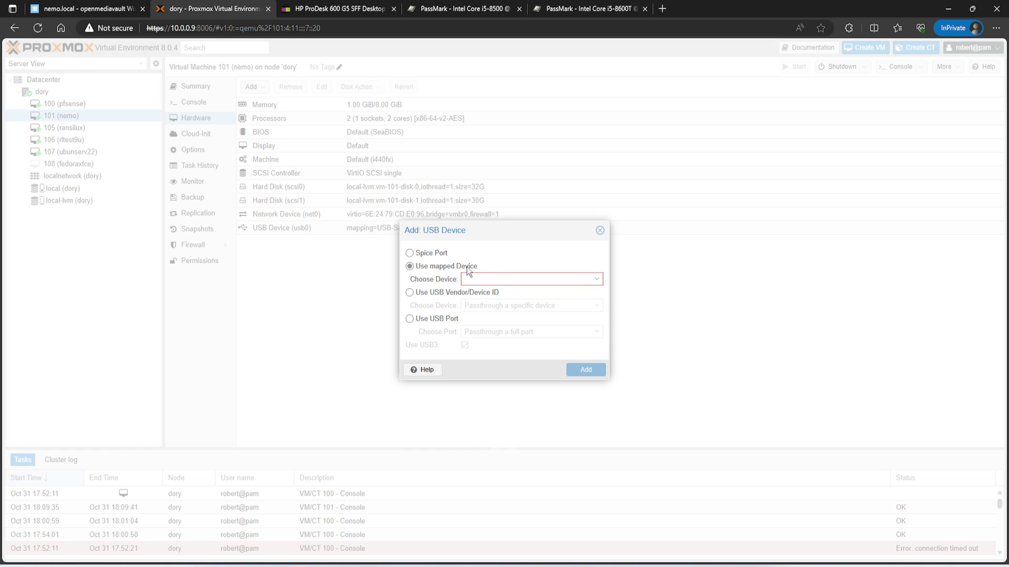
# Compare the USB vendor/device ID choices with the mapped devices, and close the dialog without adding anything
pyautogui.click(409, 292)
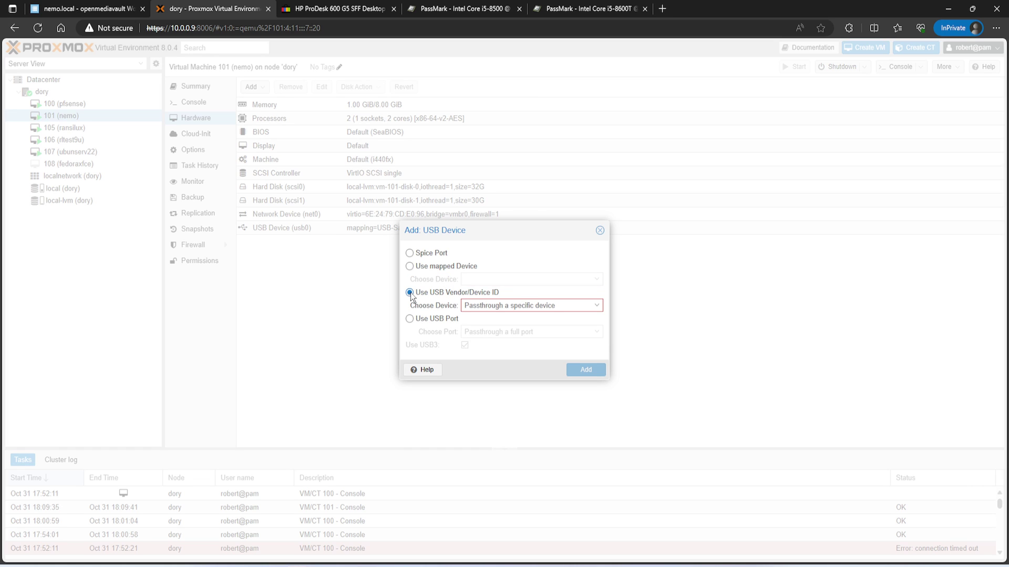
pyautogui.click(598, 307)
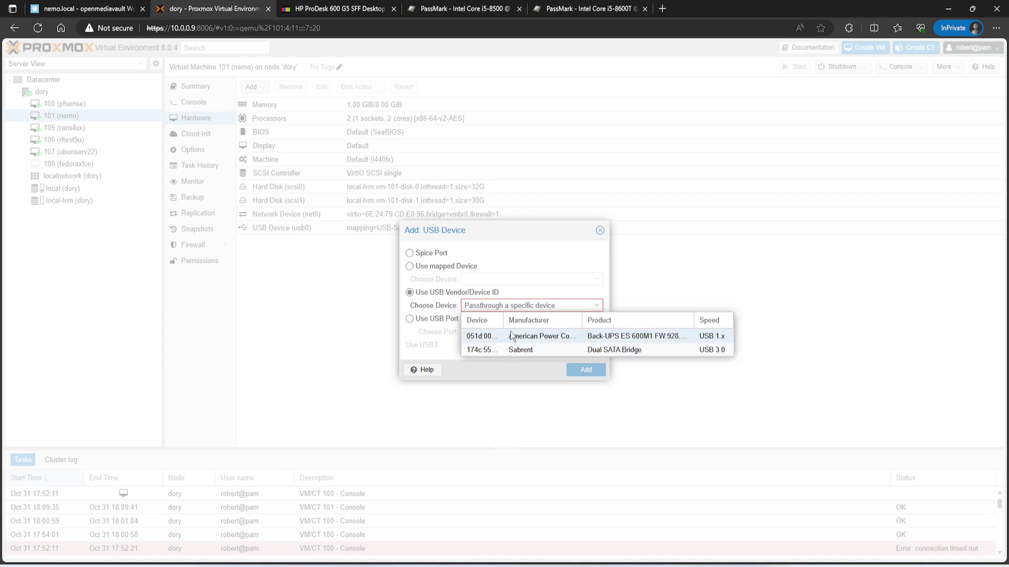
pyautogui.click(506, 280)
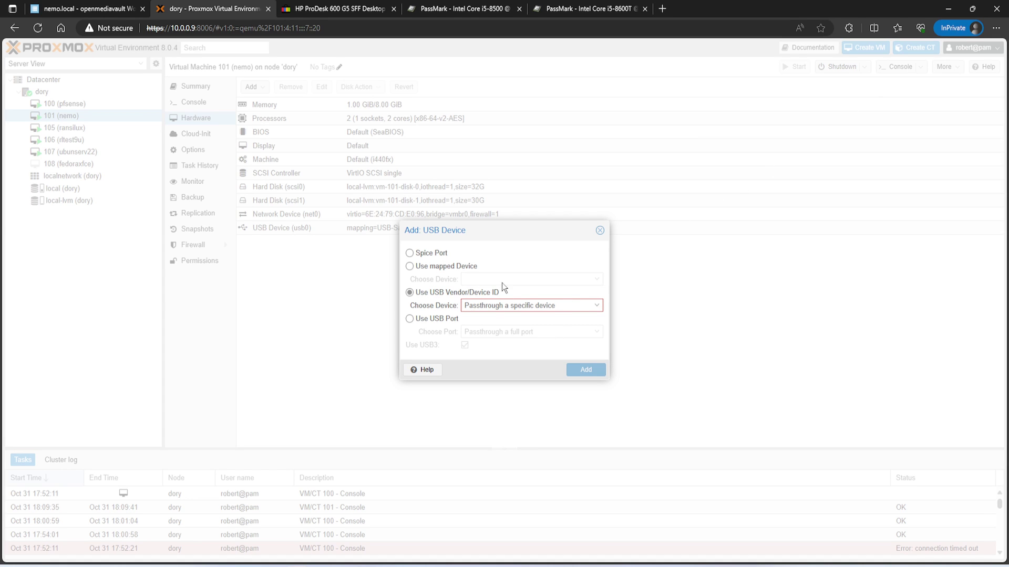
pyautogui.click(427, 267)
pyautogui.click(473, 278)
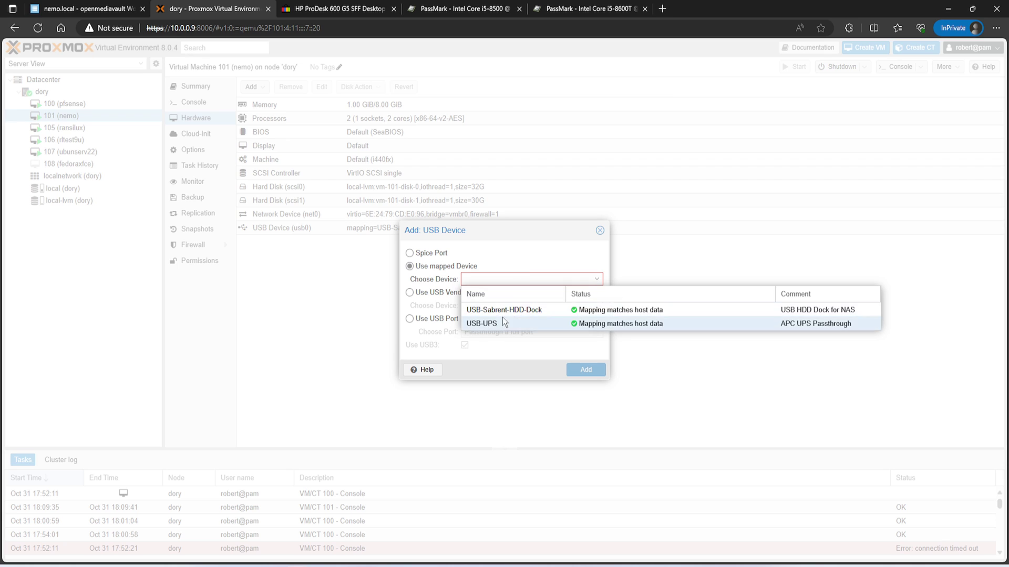
pyautogui.click(559, 260)
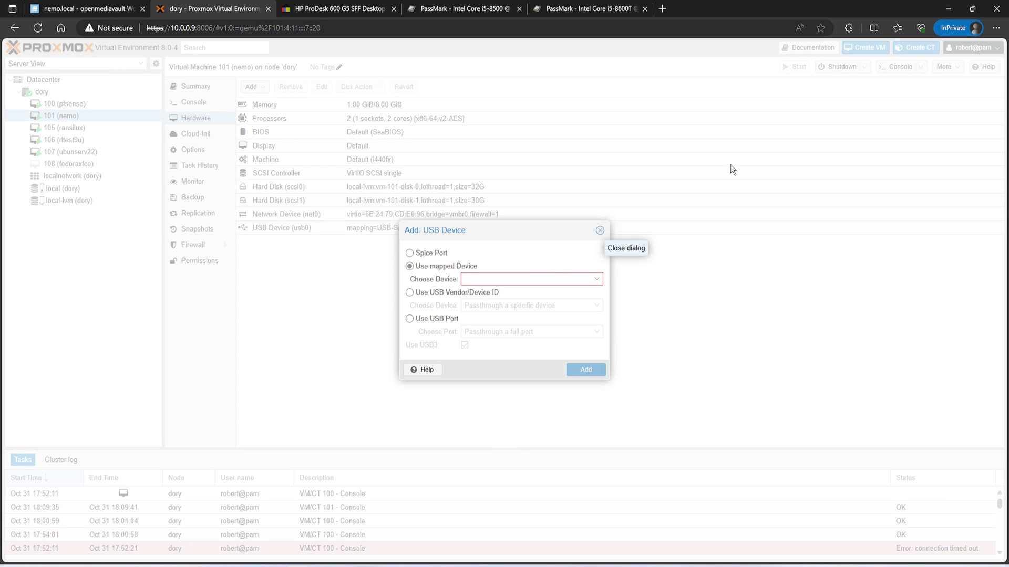
pyautogui.click(599, 230)
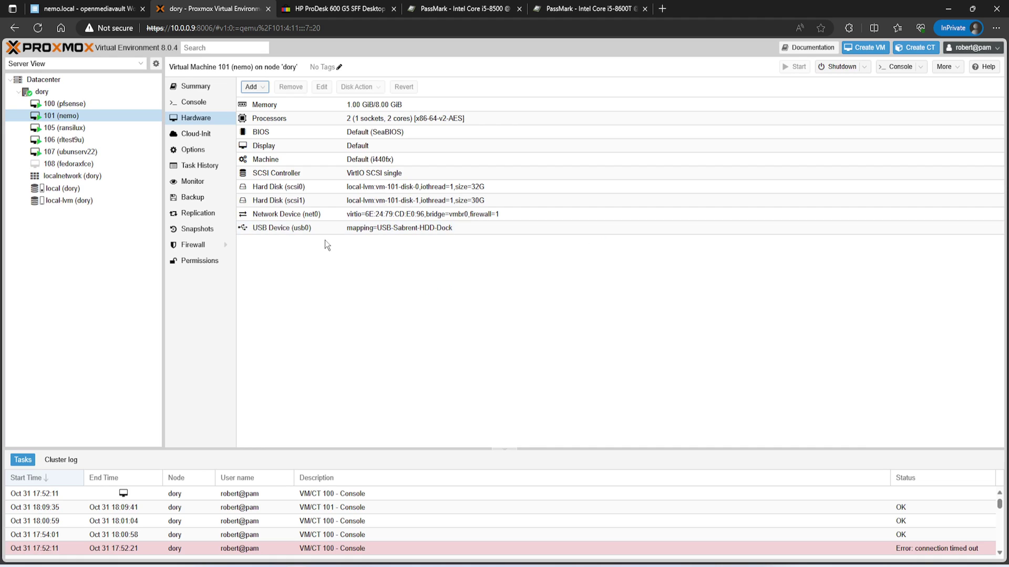
# View the mapped PCI devices that can be added to VM 101 (nemo), and close the dialog without adding one
pyautogui.click(253, 87)
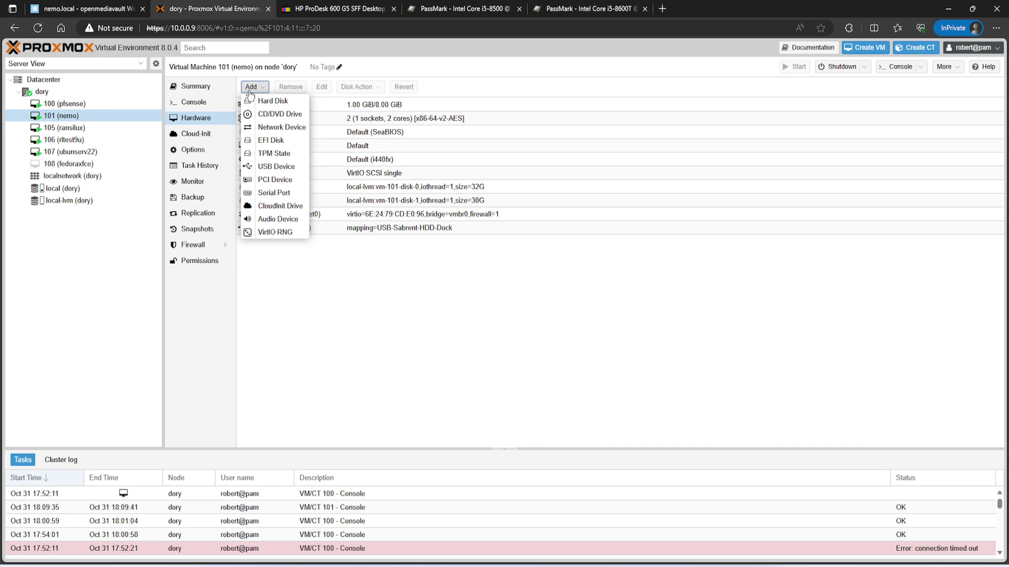
pyautogui.click(276, 181)
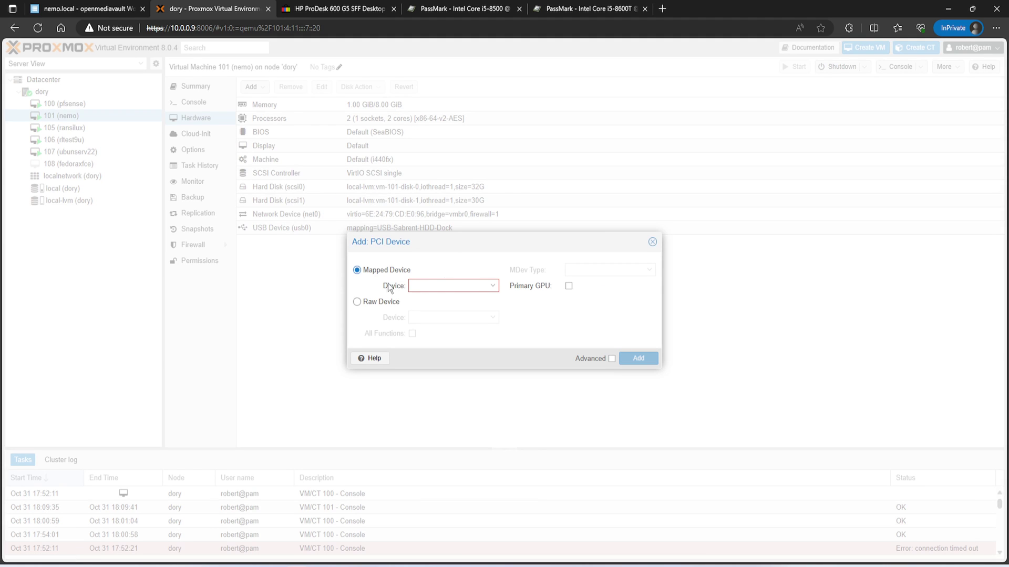
pyautogui.click(493, 289)
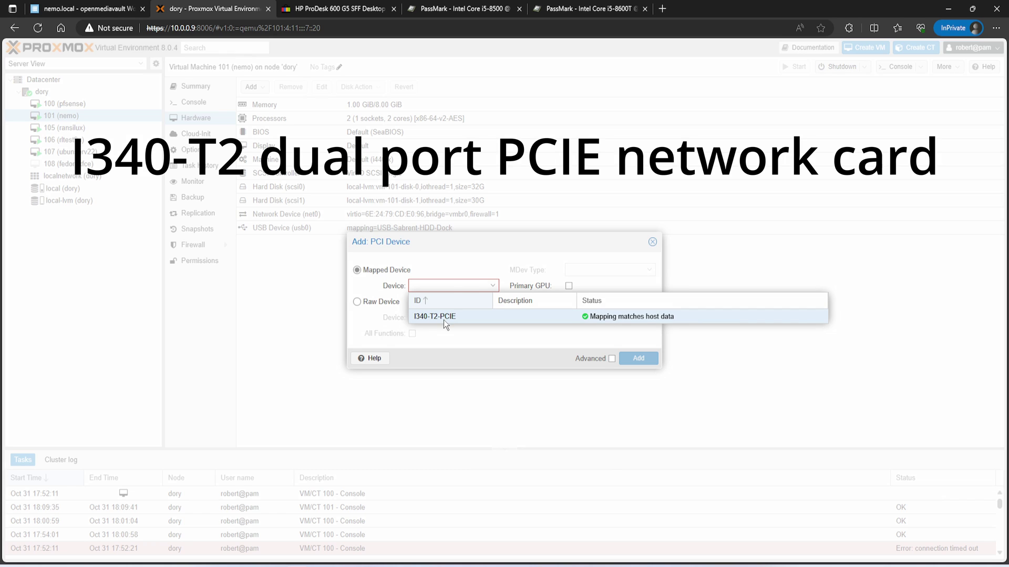
pyautogui.click(494, 302)
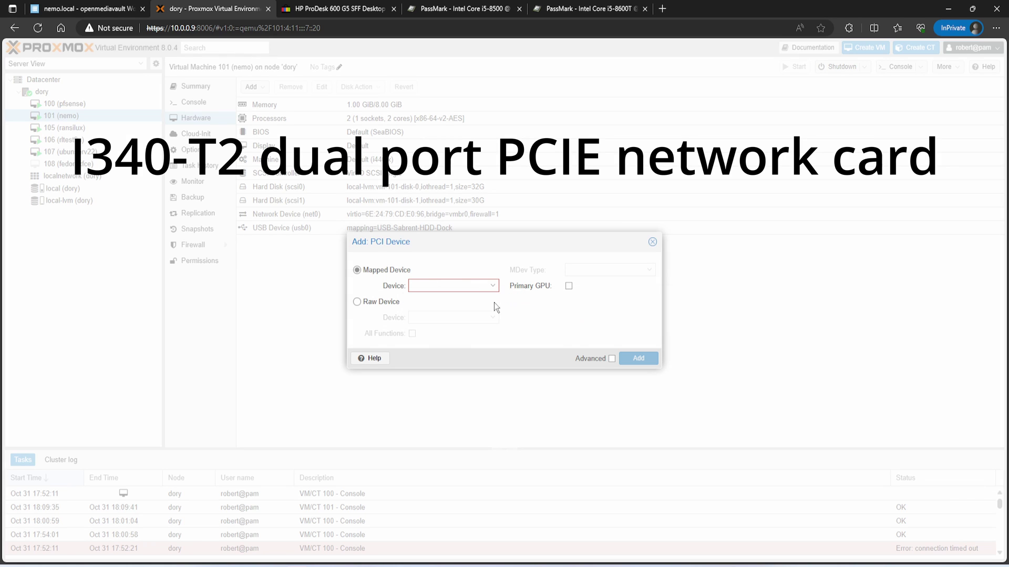
pyautogui.click(651, 243)
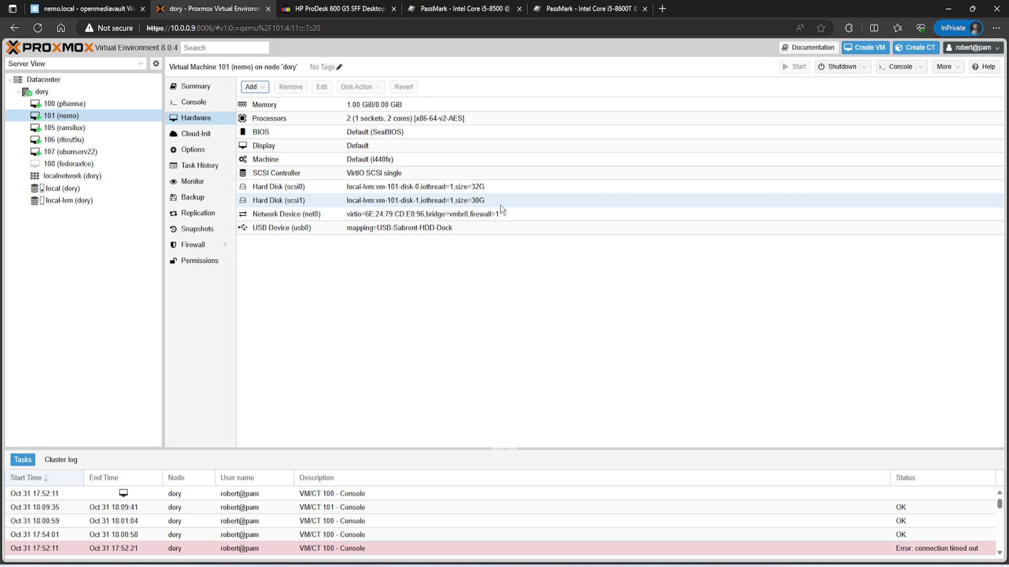
# Switch to the openmediavault dashboard for nemo.local and review its system information, services and storage widgets
pyautogui.click(102, 9)
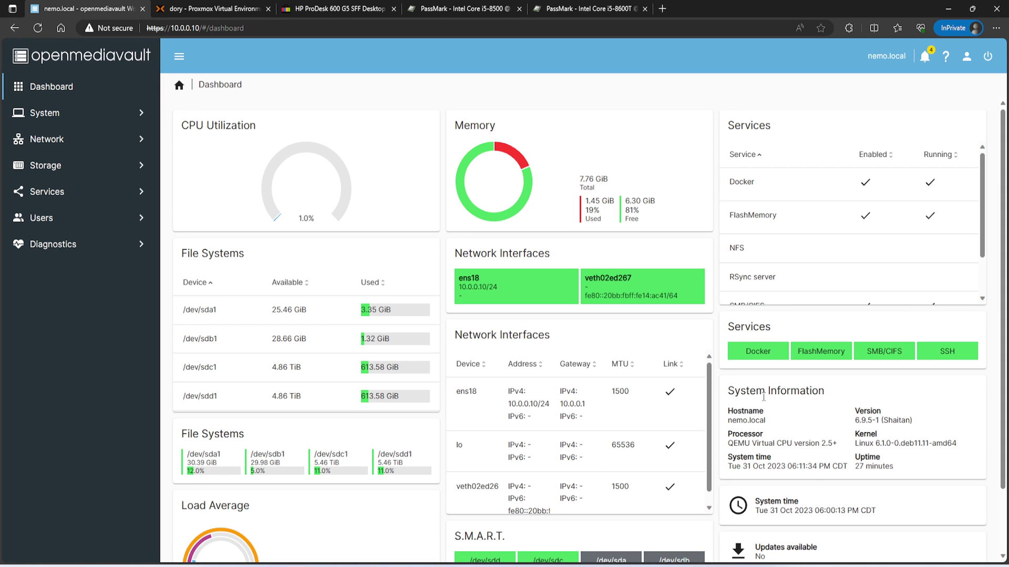
pyautogui.scroll(-2, 809, 415)
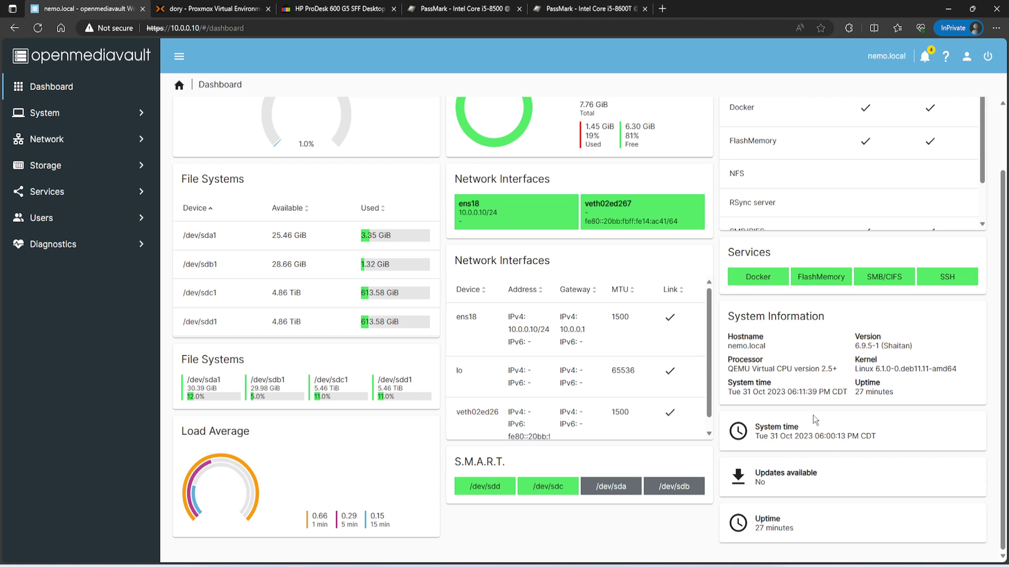
pyautogui.scroll(2, 812, 415)
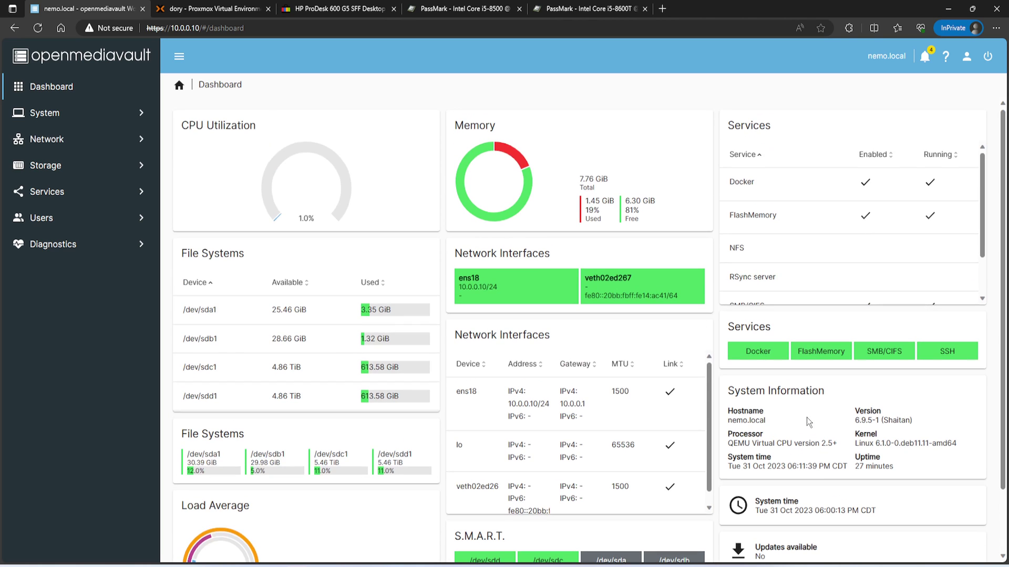
# Examine the shared folders, including the Data folder's absolute path, and the list of storage disks
pyautogui.click(59, 165)
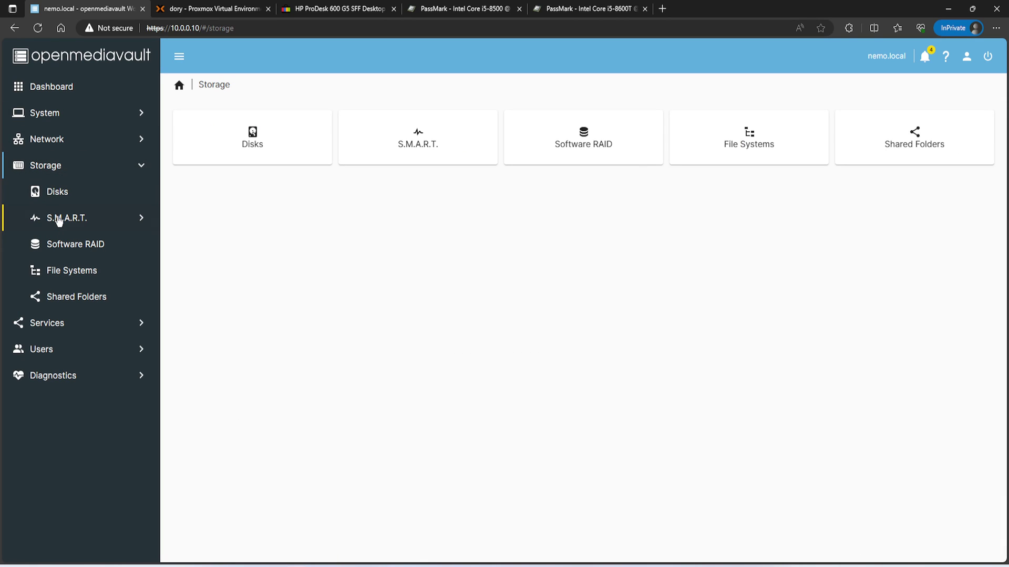
pyautogui.click(76, 298)
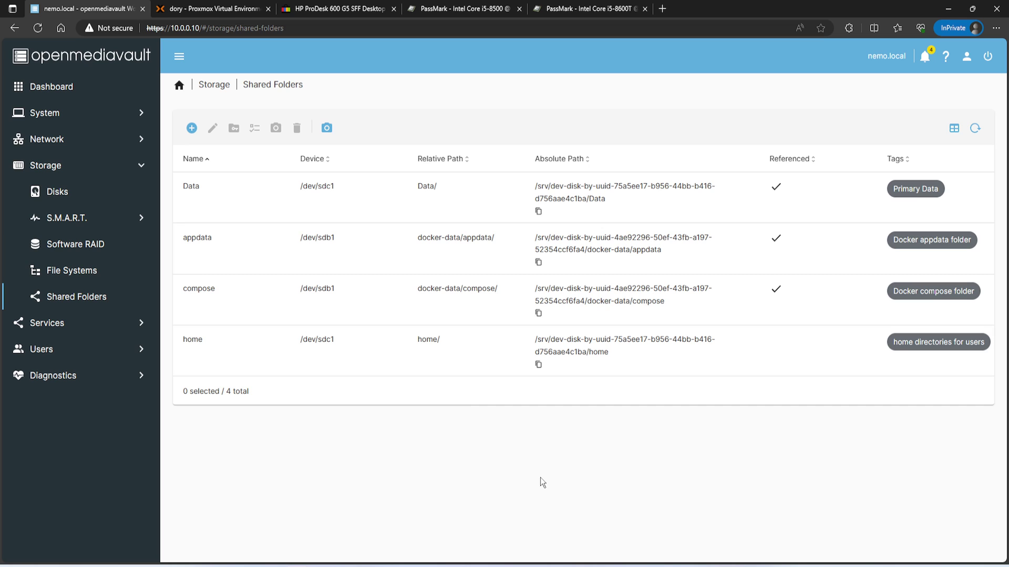
pyautogui.click(196, 190)
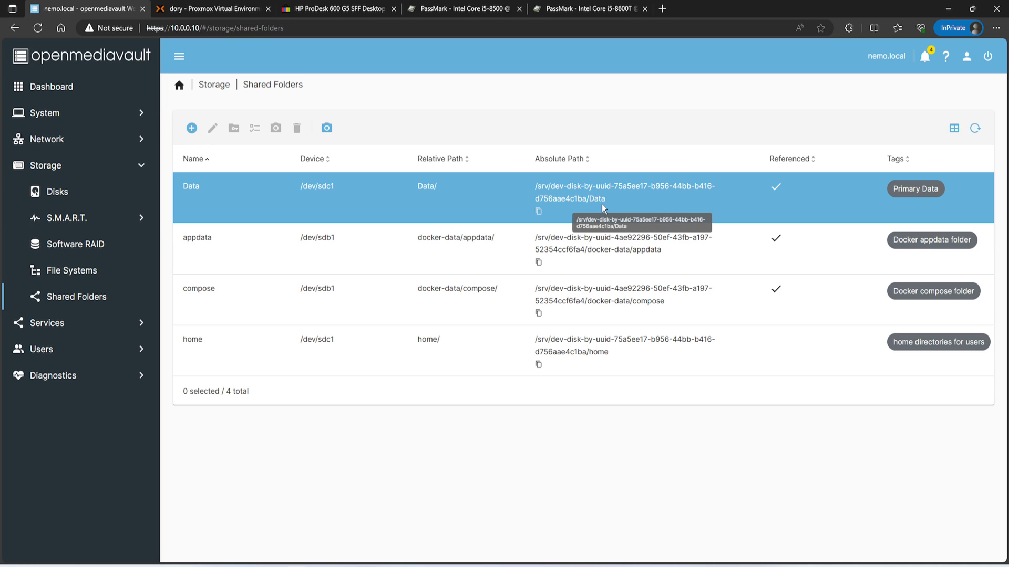
pyautogui.click(421, 199)
pyautogui.click(58, 192)
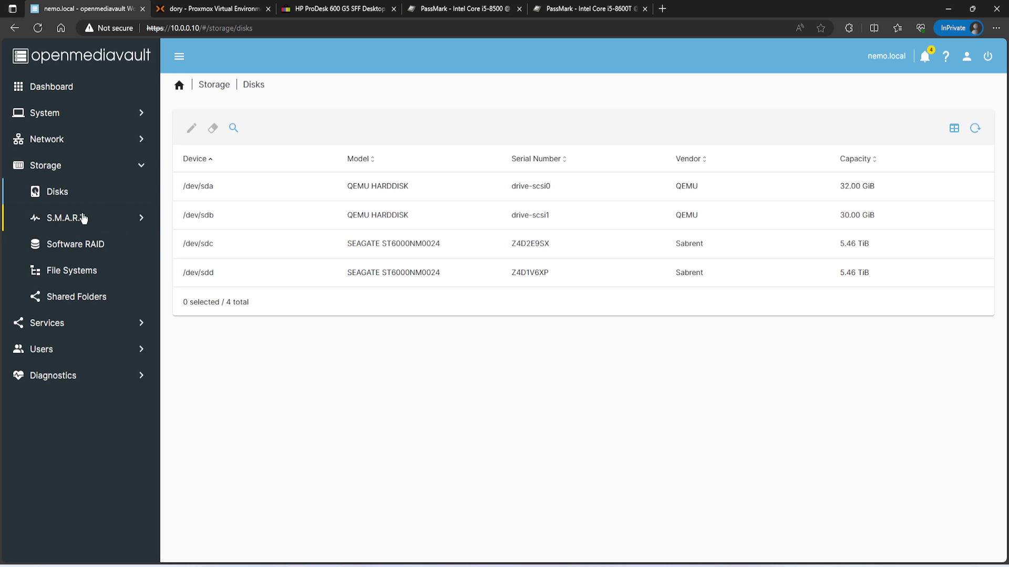
# Review the S.M.A.R.T. settings and the monitoring status of the S.M.A.R.T. devices
pyautogui.click(58, 224)
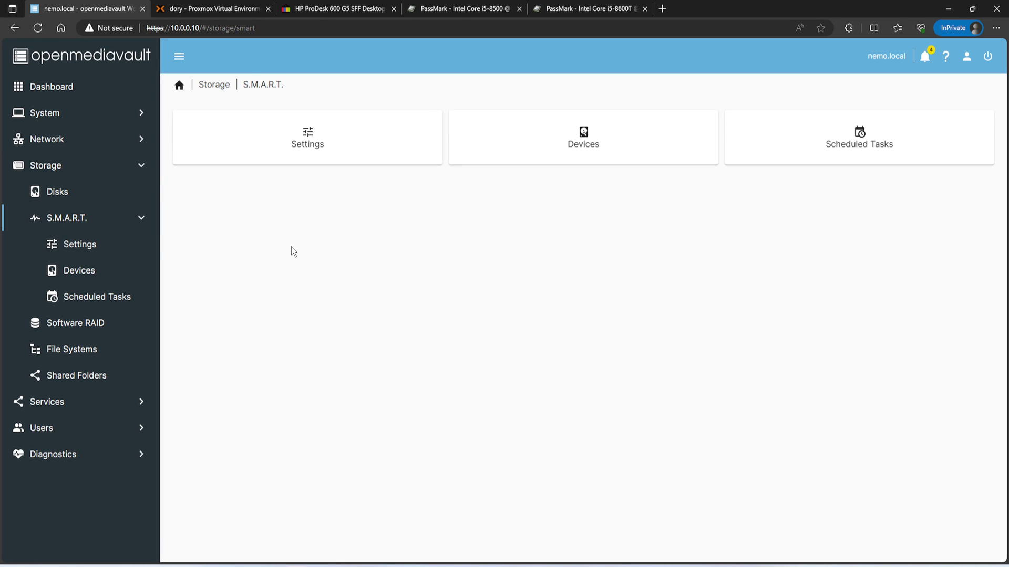
pyautogui.click(314, 156)
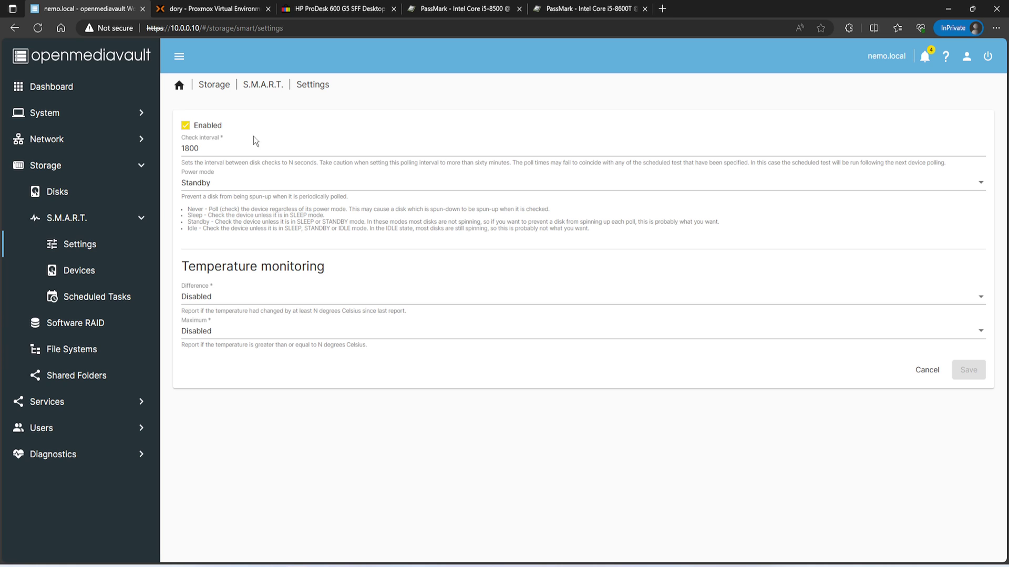
pyautogui.click(264, 85)
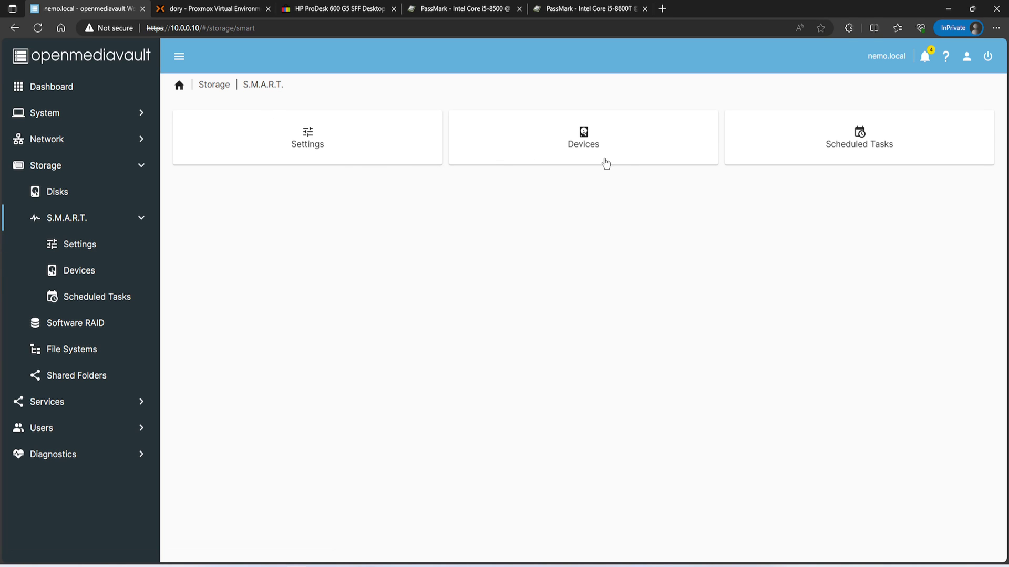
pyautogui.click(582, 153)
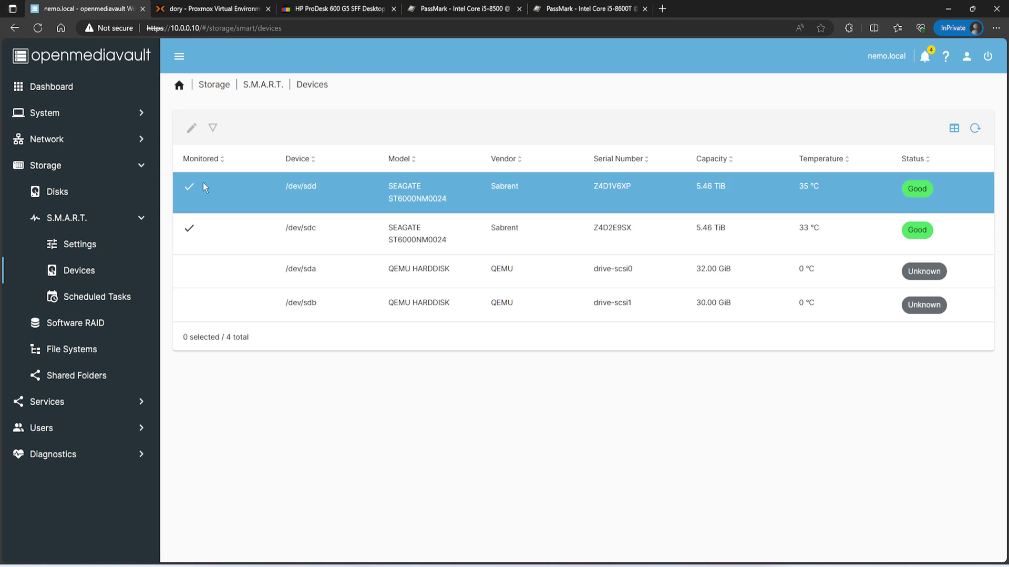
# Examine the system's scheduled rsync tasks, including the one tagged "Backup Data disk to backup"
pyautogui.click(70, 116)
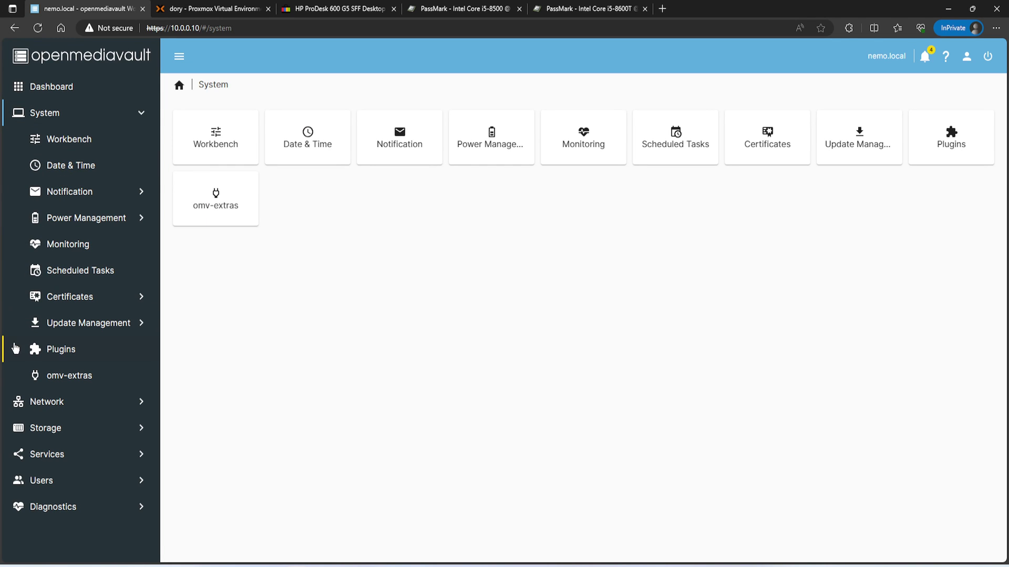
pyautogui.click(72, 272)
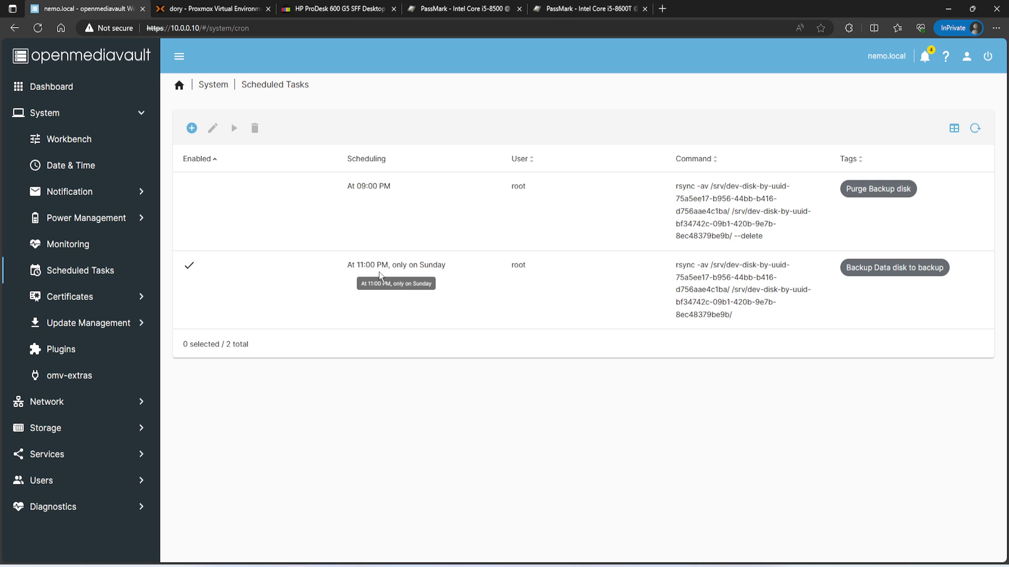
pyautogui.click(430, 272)
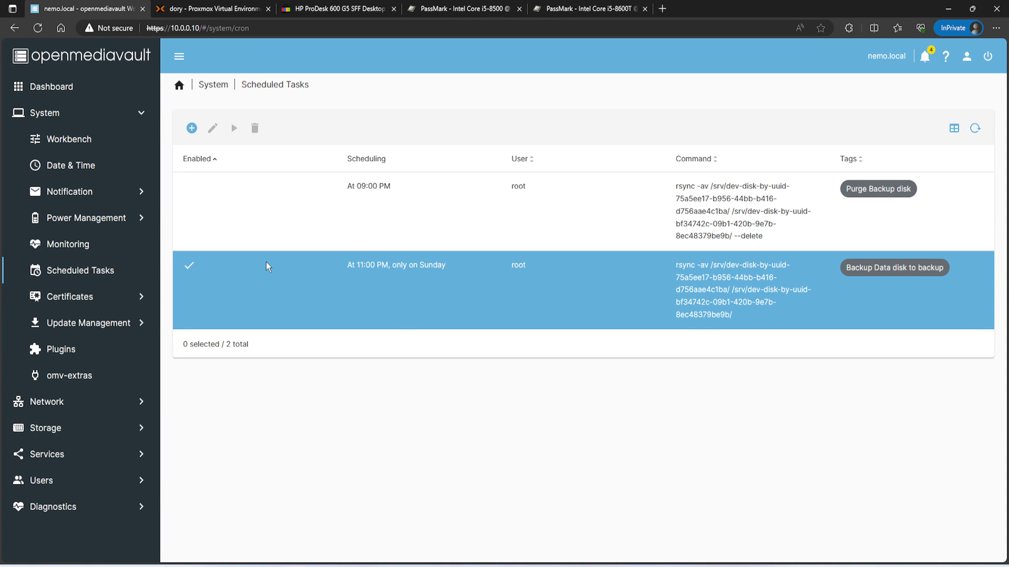
# Review the Workbench secure connection settings and the list of SSL certificates
pyautogui.click(72, 138)
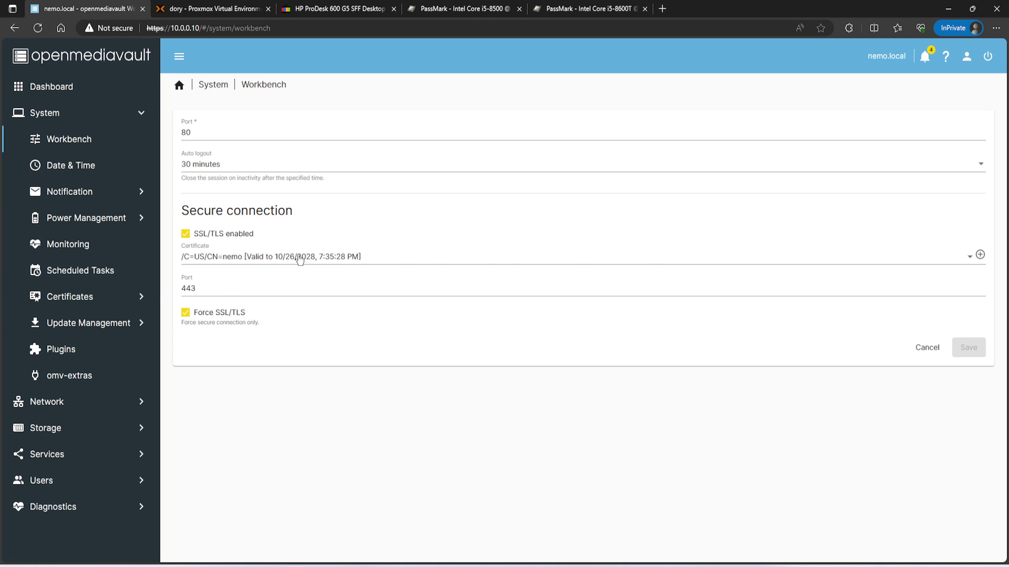
pyautogui.click(74, 298)
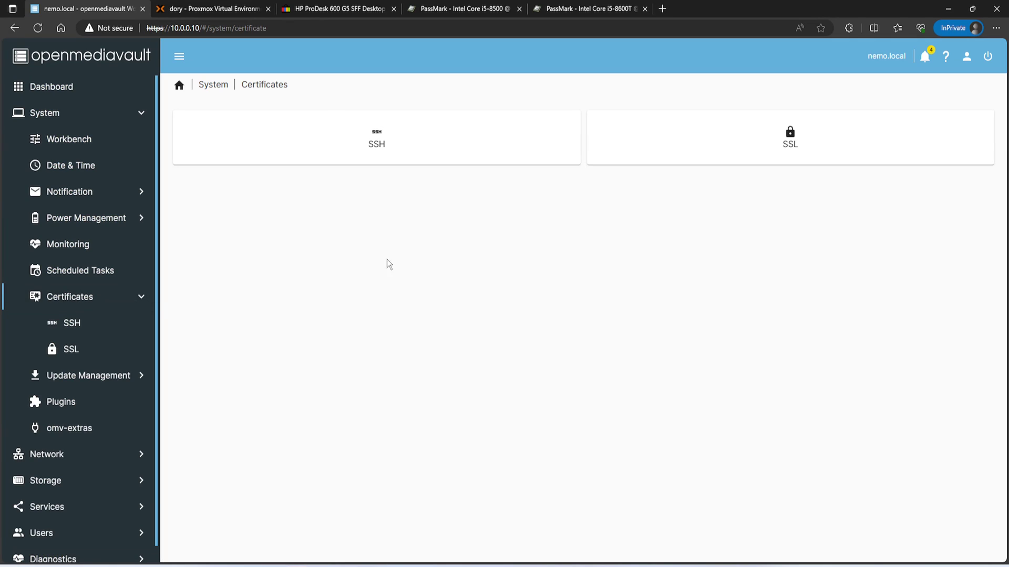
pyautogui.click(684, 153)
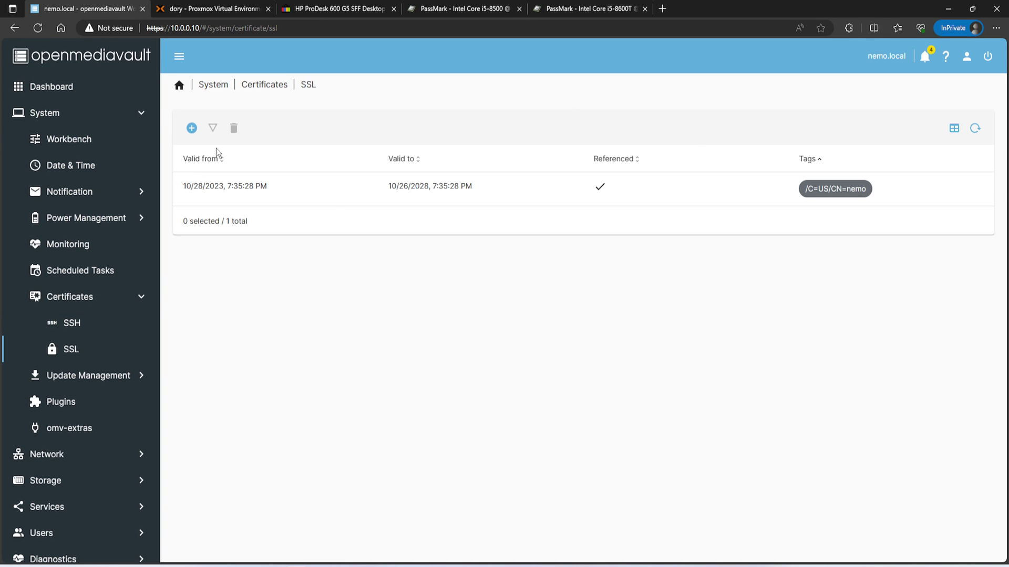
# Examine the form for creating an SSL certificate, including the validity period options and the common name, and leave it without creating one
pyautogui.click(191, 128)
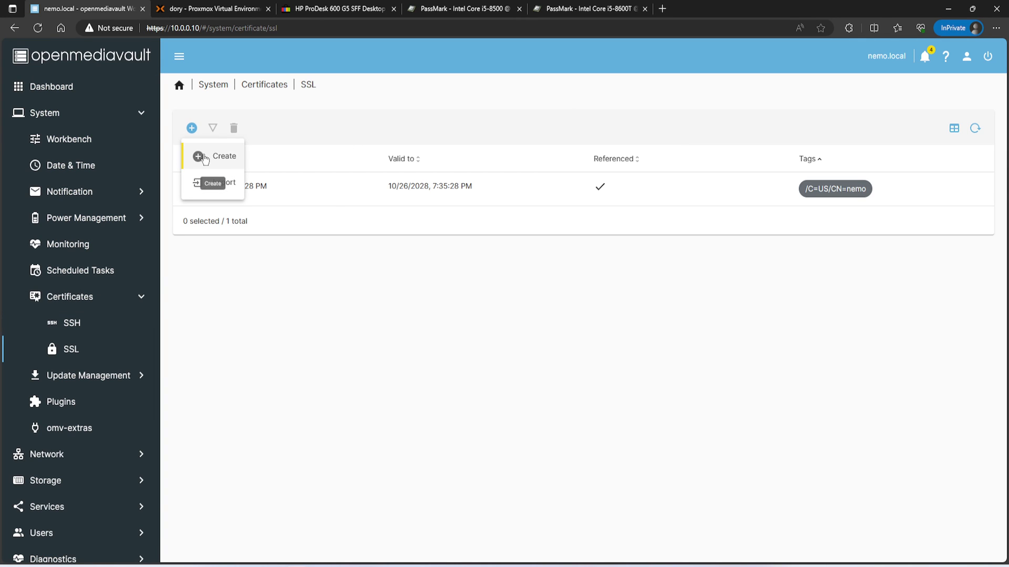
pyautogui.click(202, 158)
pyautogui.click(219, 173)
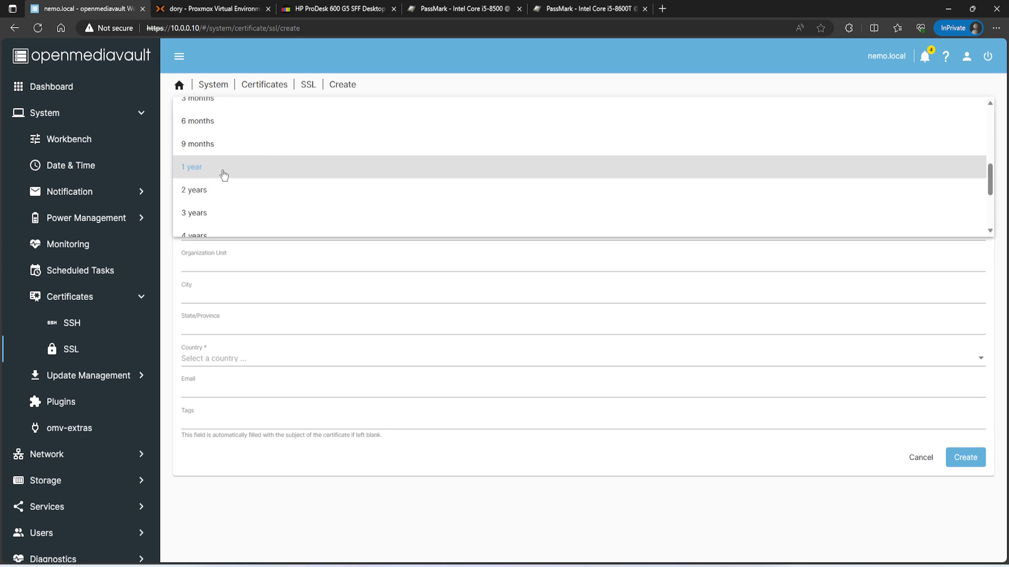
pyautogui.scroll(-1, 210, 215)
pyautogui.scroll(-2, 207, 210)
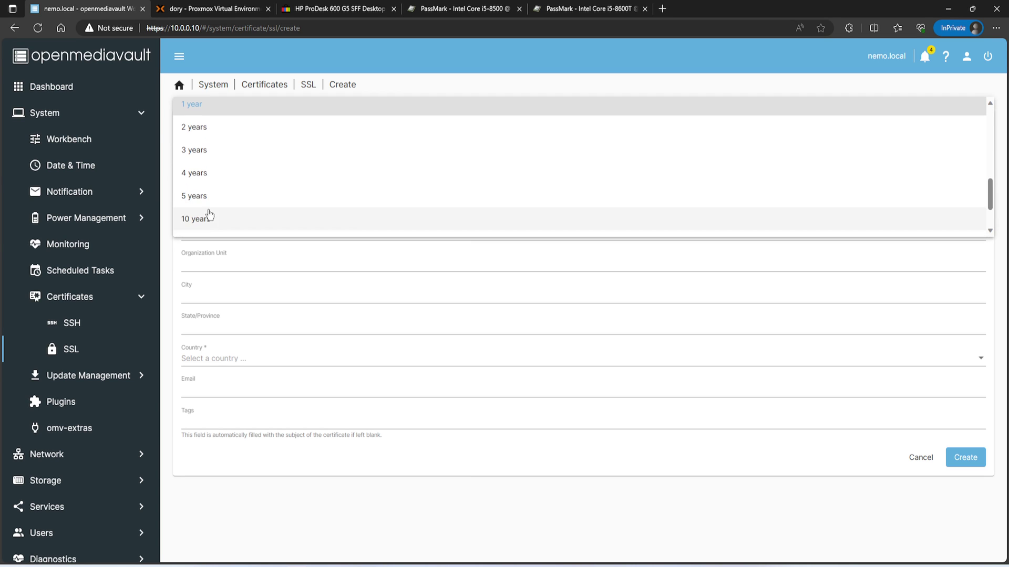
pyautogui.click(251, 492)
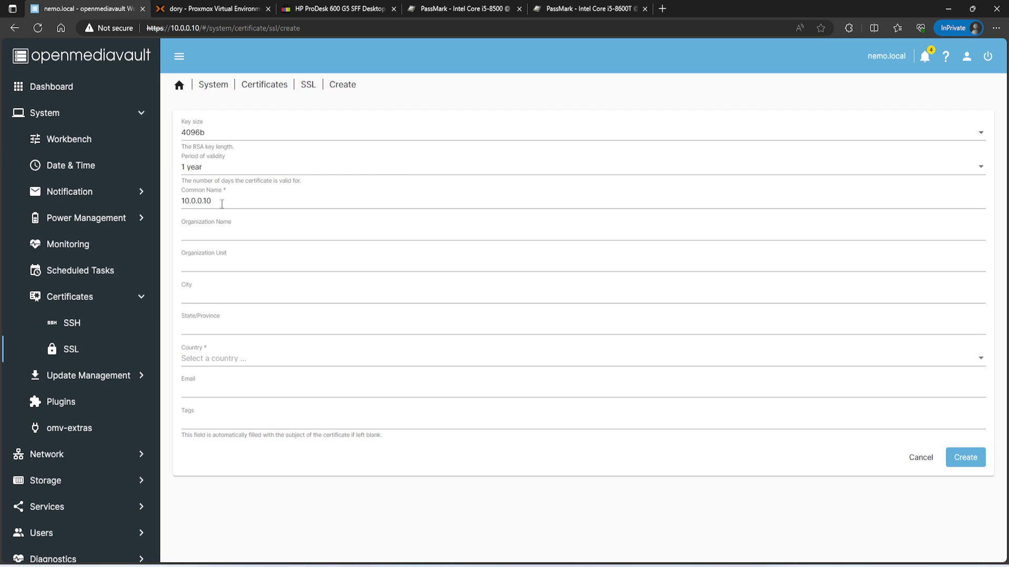
pyautogui.moveTo(218, 201); pyautogui.dragTo(175, 201)
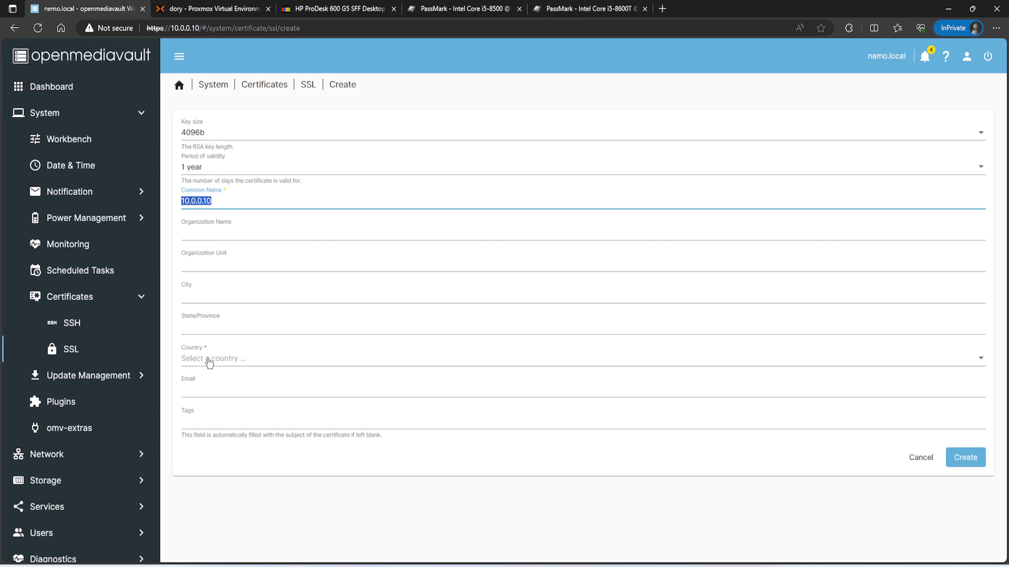
pyautogui.click(309, 87)
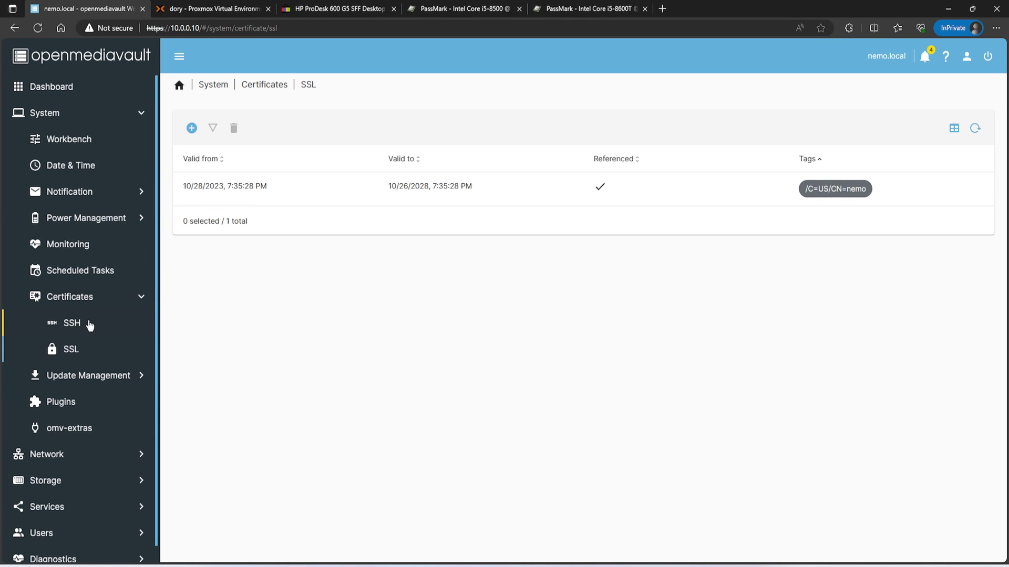
# Revisit the Workbench secure connection settings and review the list of mounted file systems
pyautogui.click(74, 147)
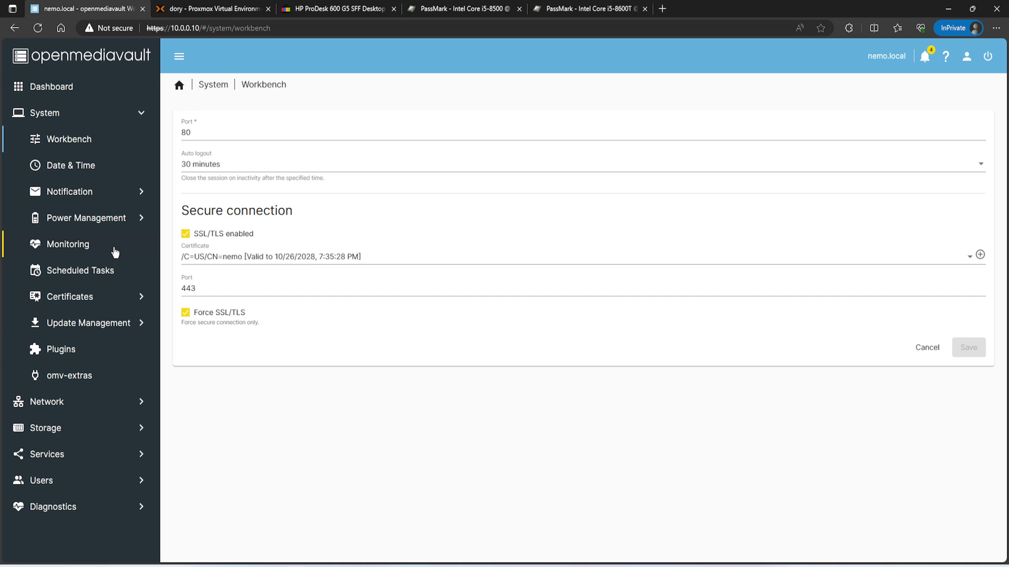
pyautogui.click(60, 432)
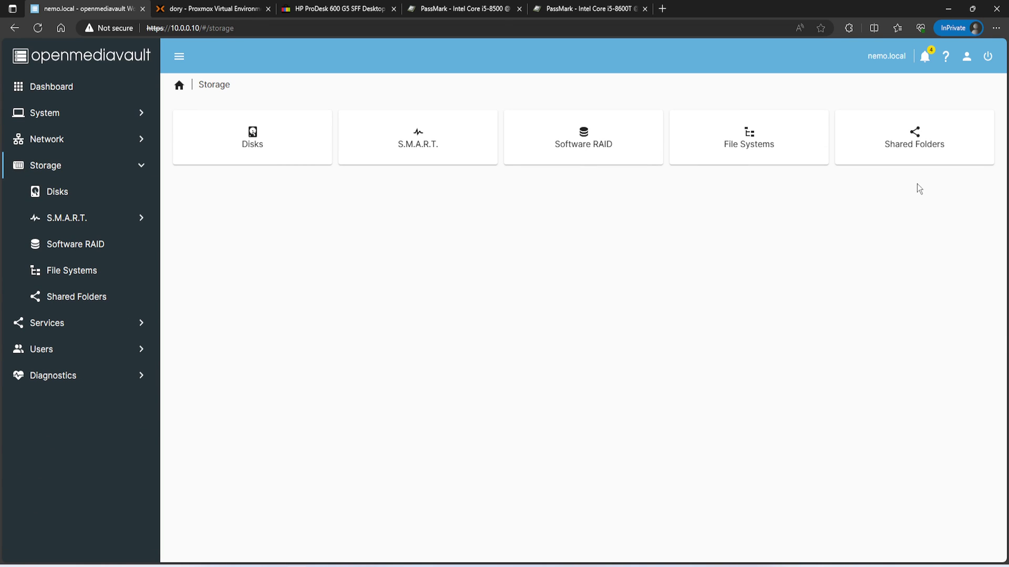
pyautogui.click(770, 156)
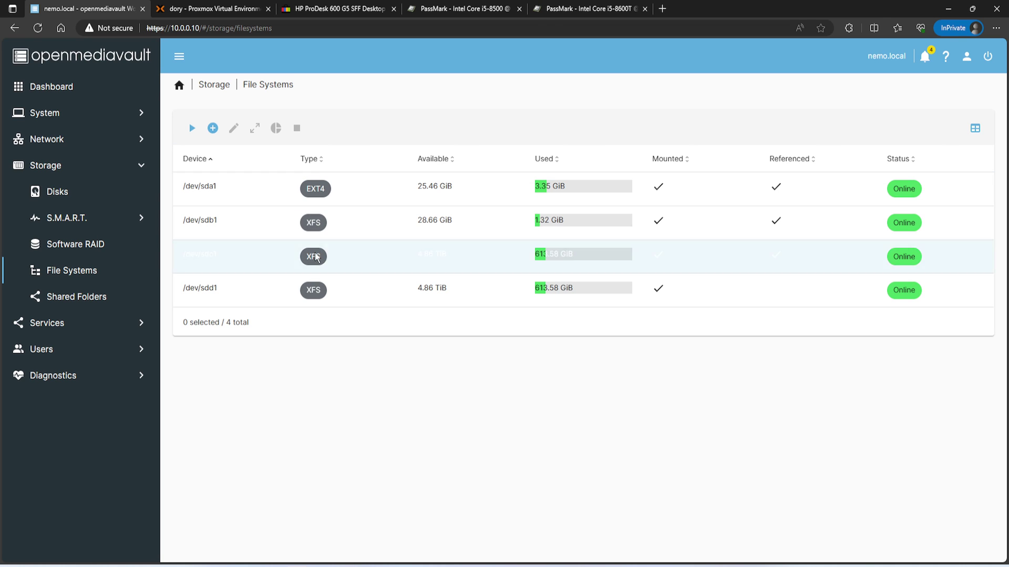
# Examine the Compose service settings, including the compose and data shared folders and the Docker storage path
pyautogui.click(90, 323)
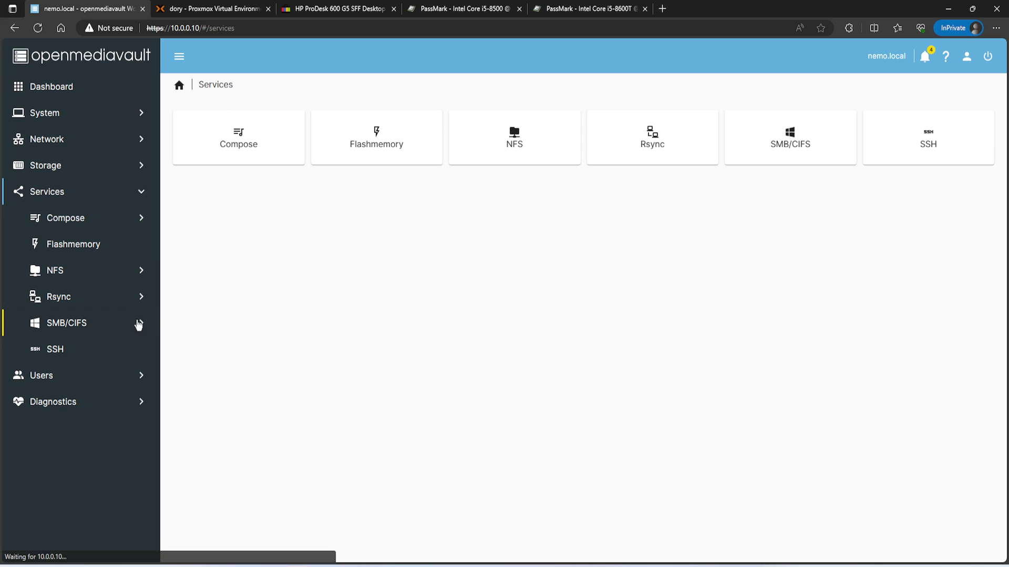
pyautogui.click(231, 159)
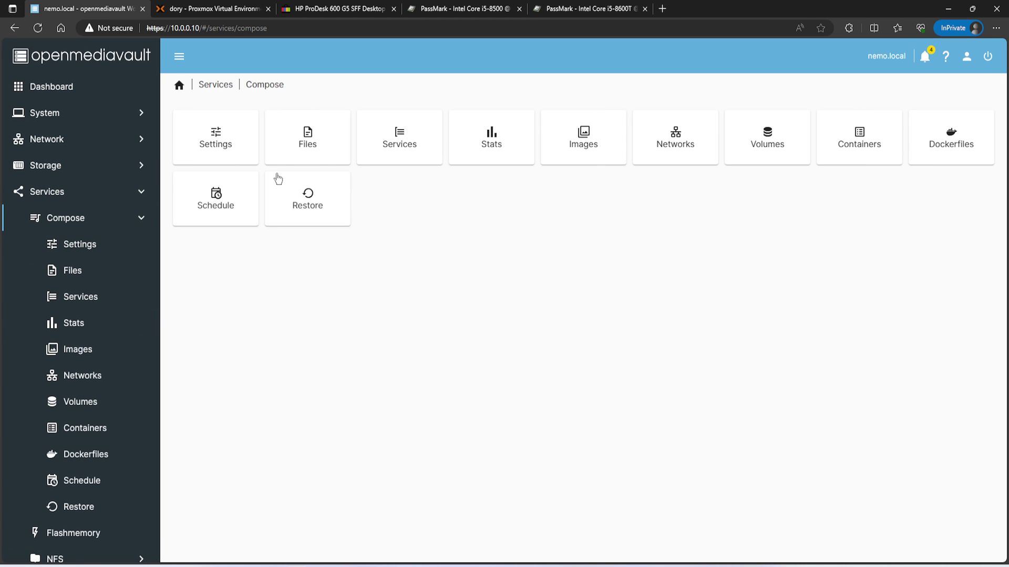
pyautogui.click(227, 151)
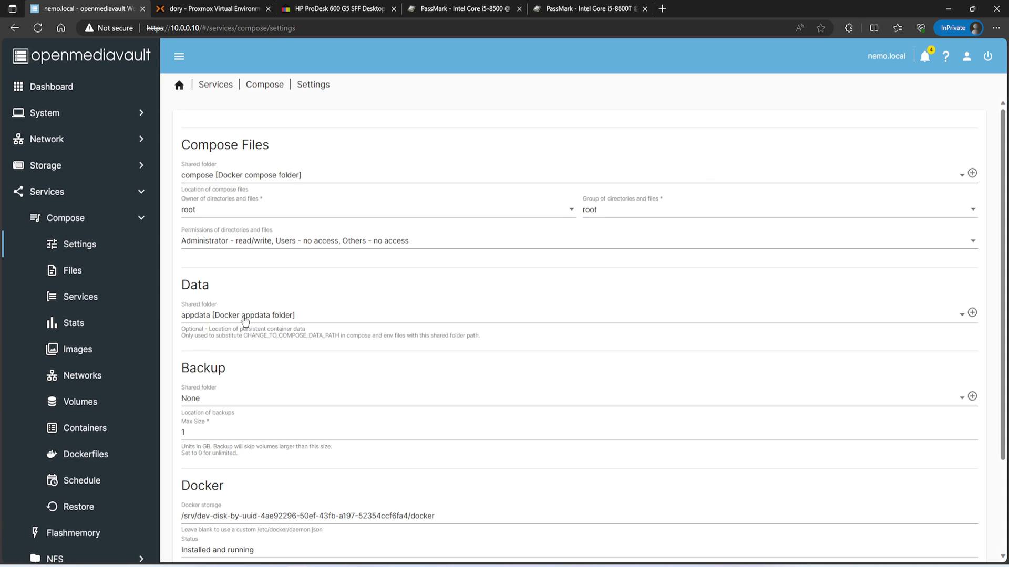
pyautogui.scroll(-1, 245, 320)
pyautogui.scroll(1, 244, 322)
pyautogui.scroll(-1, 250, 332)
pyautogui.scroll(-1, 238, 408)
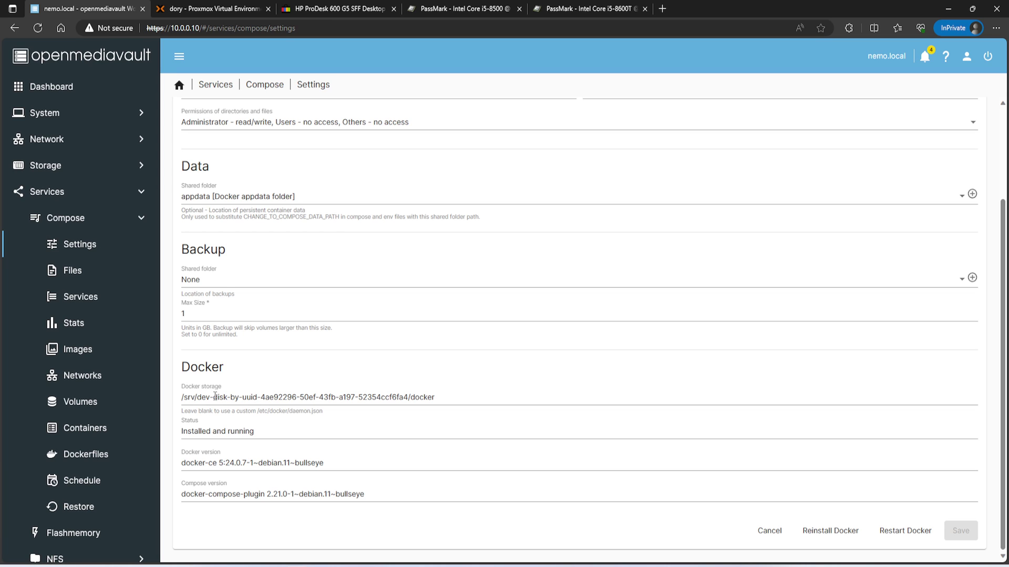
pyautogui.moveTo(260, 397); pyautogui.dragTo(431, 400)
pyautogui.click(448, 400)
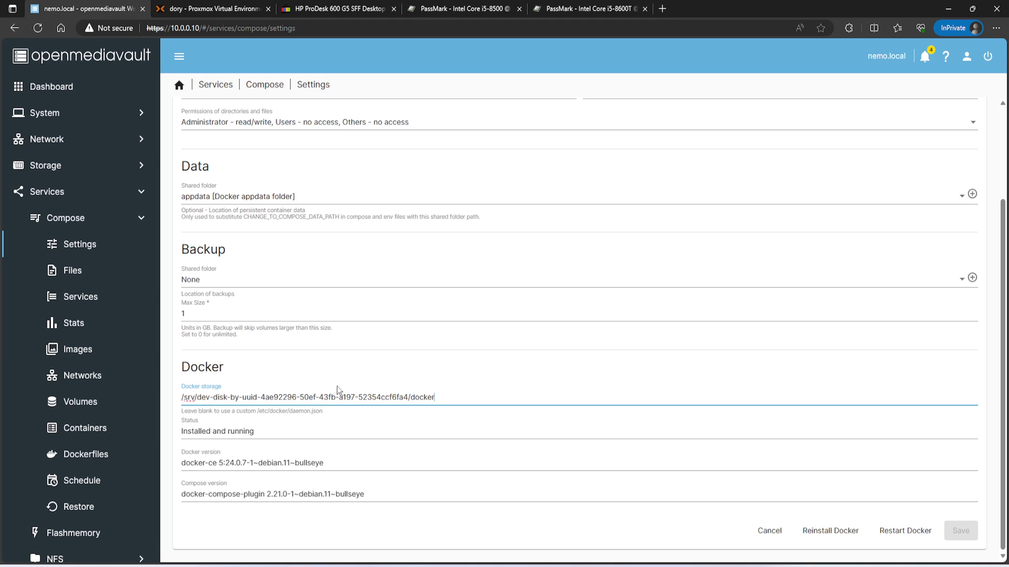
pyautogui.scroll(3, 289, 387)
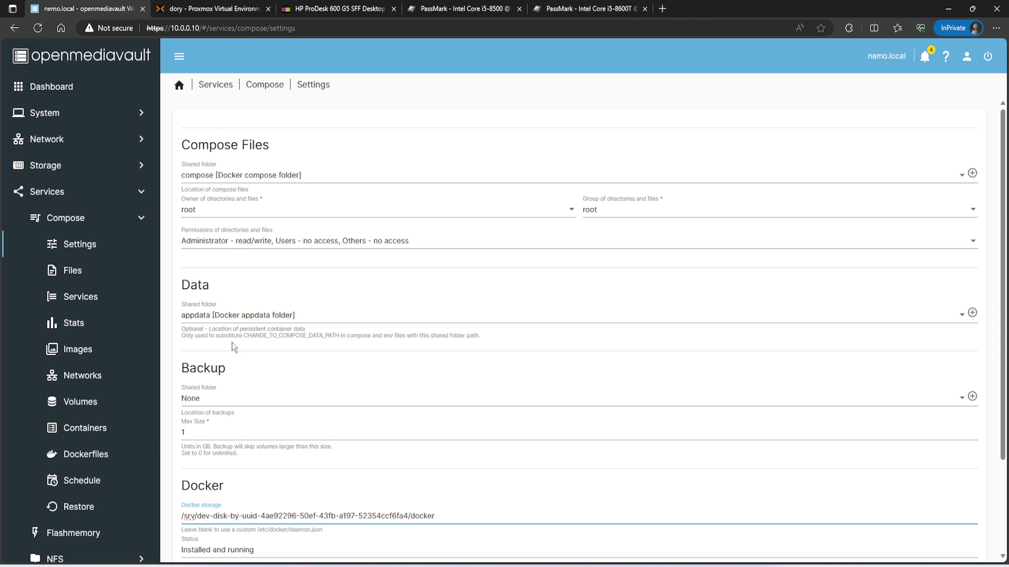
# Compare the compose and appdata shared folder paths with the Compose settings, including the CHANGE_TO_COMPOSE_DATA_PATH placeholder
pyautogui.click(67, 171)
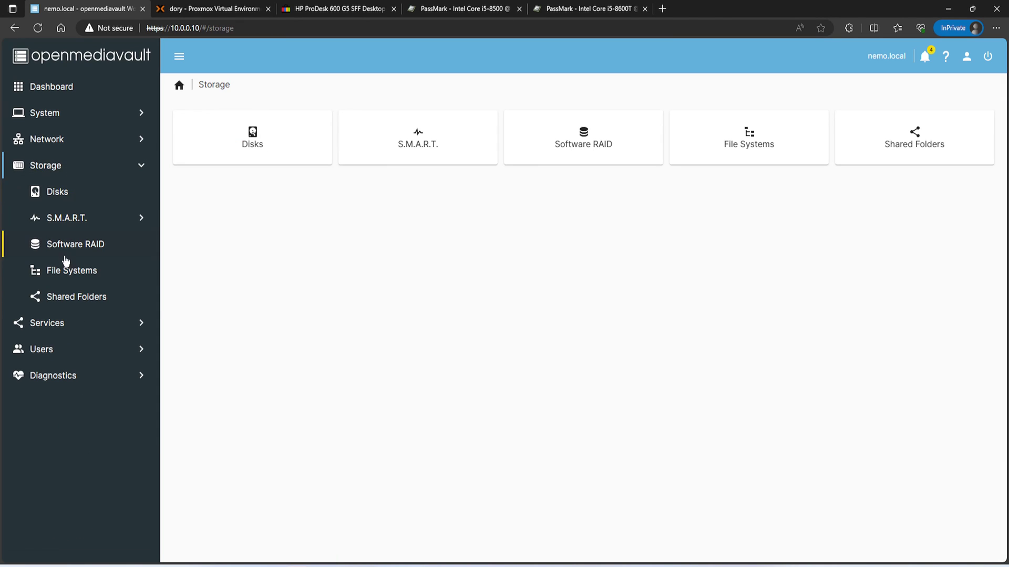
pyautogui.click(63, 302)
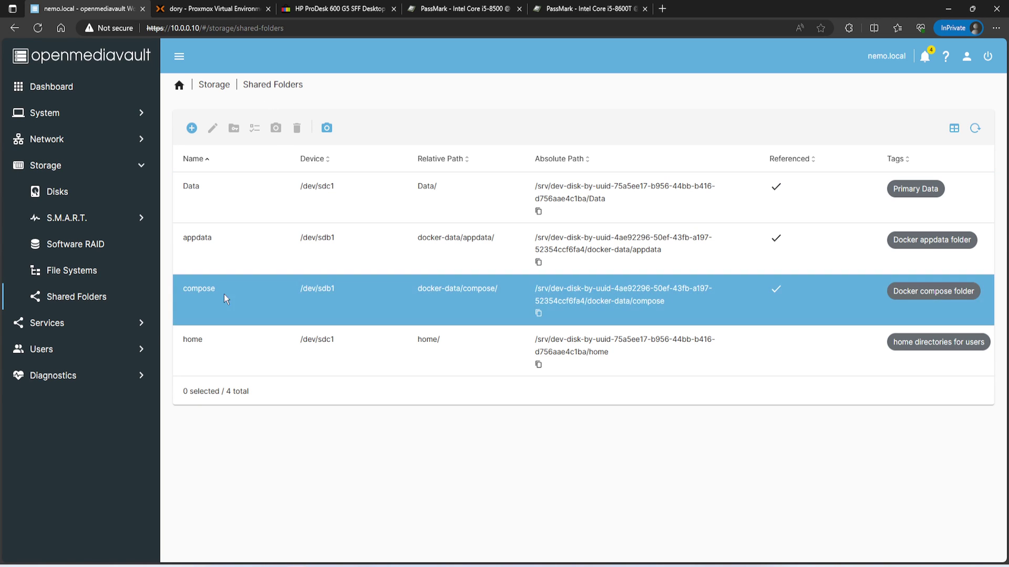
pyautogui.click(63, 326)
pyautogui.click(247, 156)
pyautogui.click(226, 149)
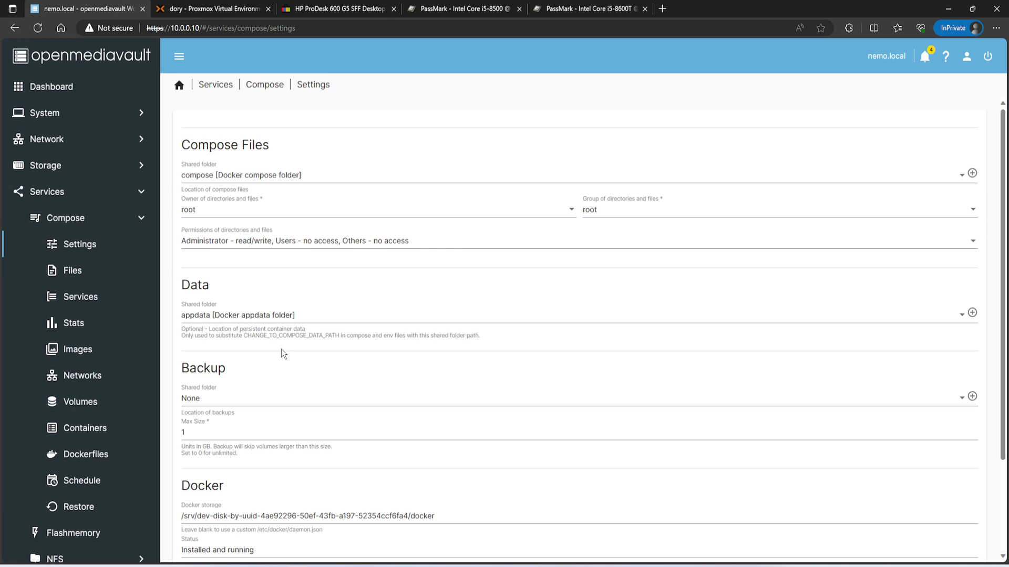
pyautogui.scroll(-2, 281, 349)
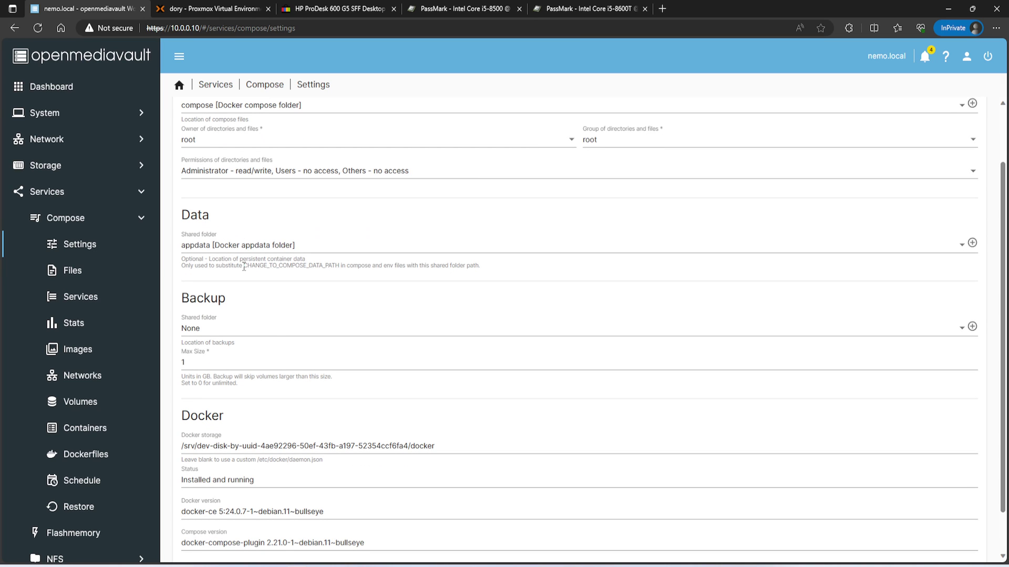
pyautogui.moveTo(243, 268); pyautogui.dragTo(339, 268)
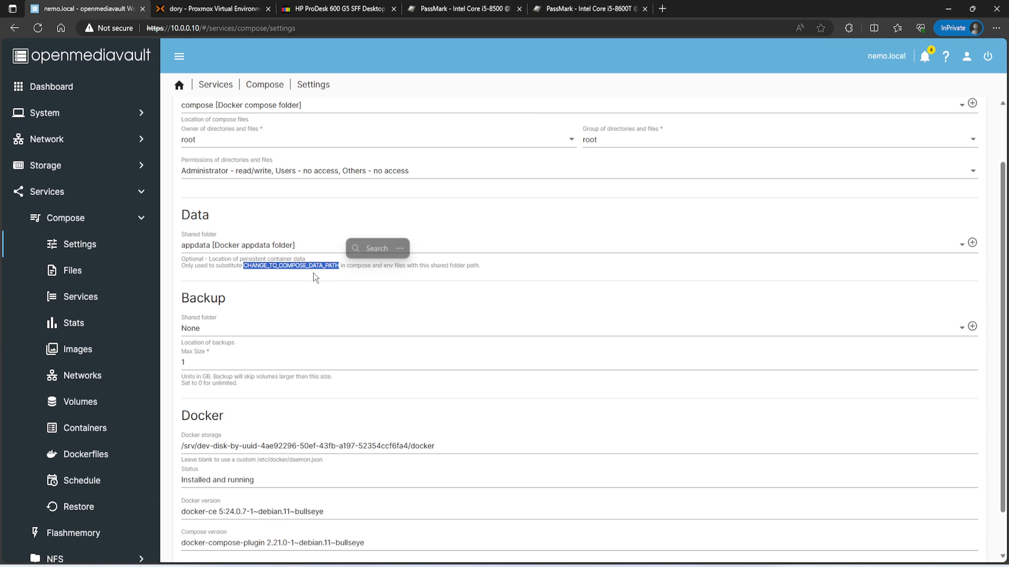
pyautogui.click(336, 273)
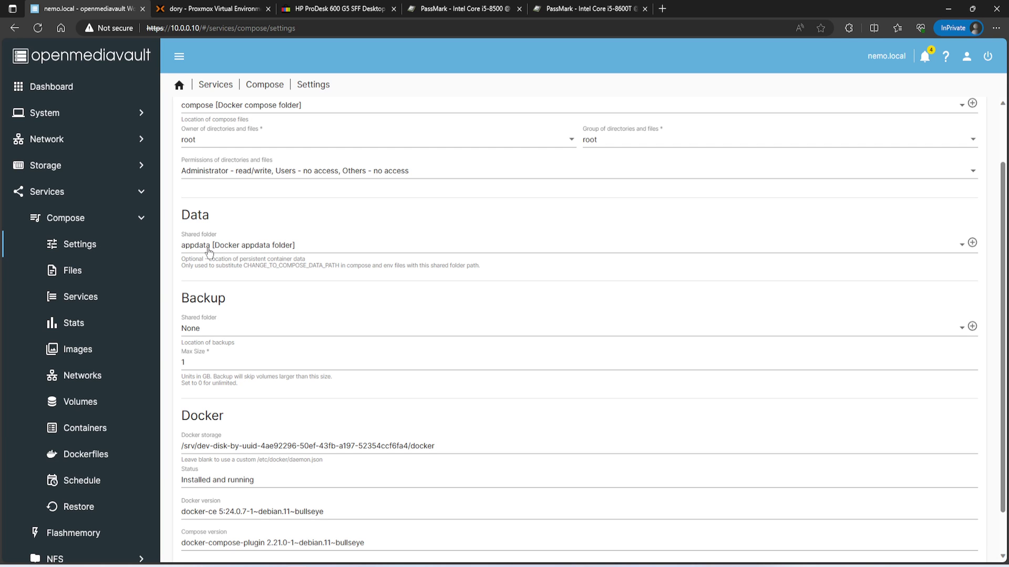
# Inspect the unificontroller compose file, including its volume path with CHANGE_TO_COMPOSE_DATA_PATH and its port mappings
pyautogui.click(264, 85)
pyautogui.click(267, 116)
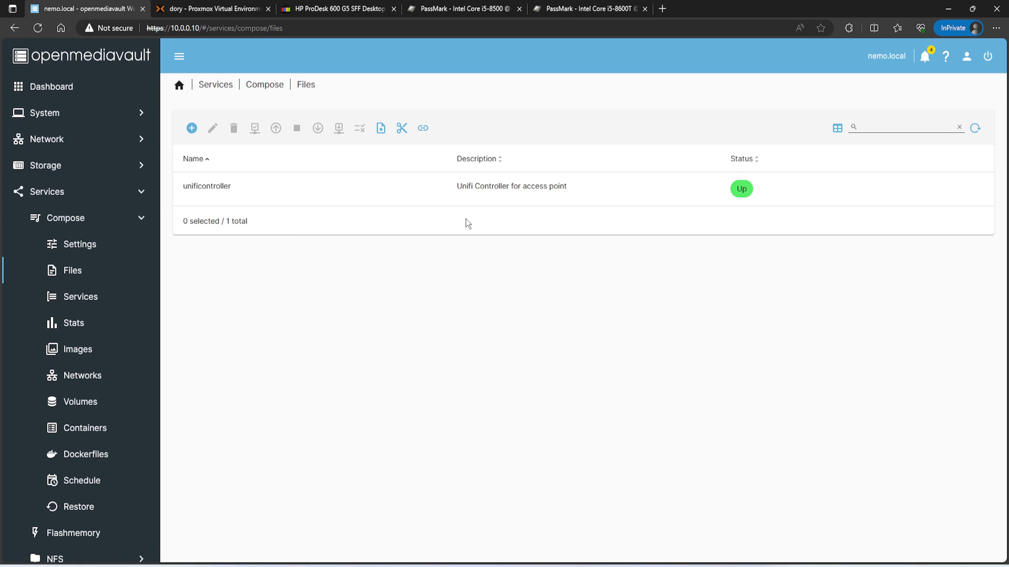
pyautogui.click(405, 192)
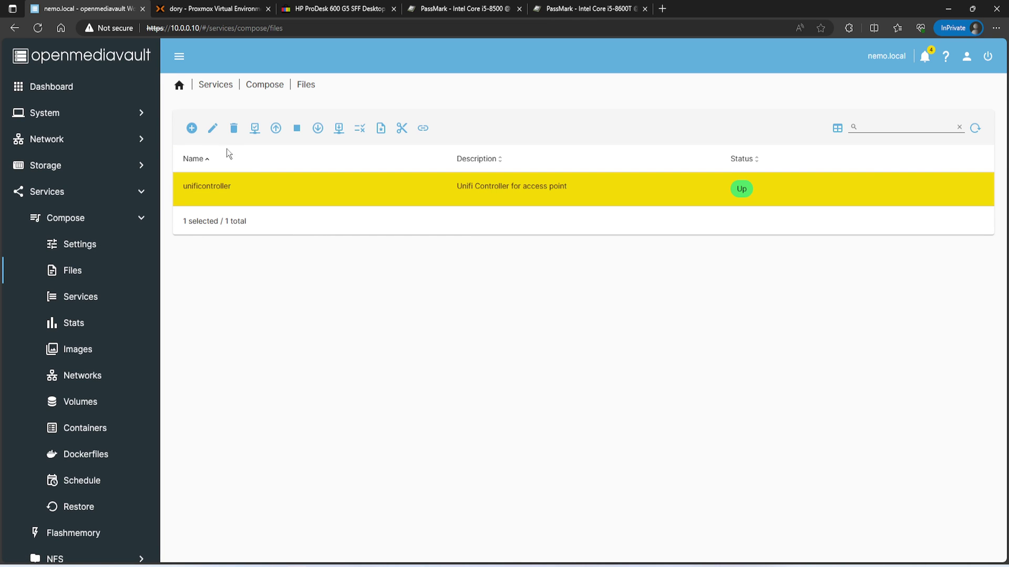
pyautogui.click(212, 128)
pyautogui.scroll(-1, 275, 266)
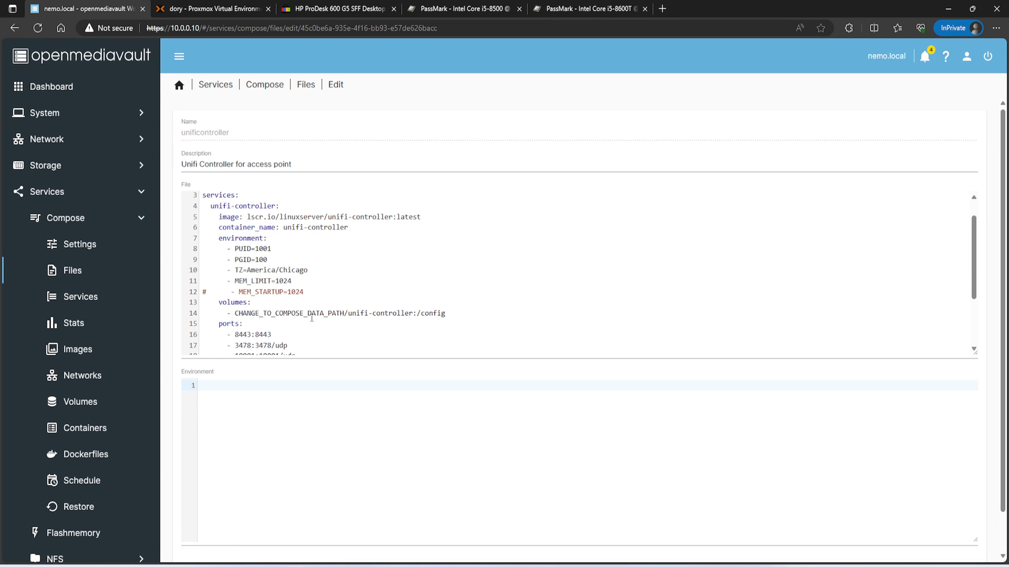
pyautogui.moveTo(344, 313); pyautogui.dragTo(237, 313)
pyautogui.click(328, 320)
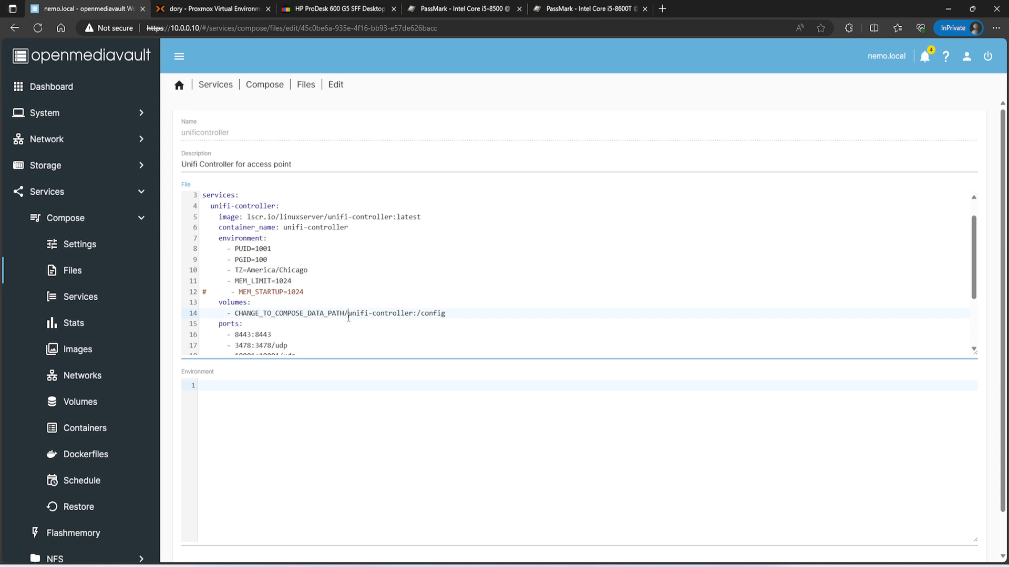
pyautogui.moveTo(347, 315); pyautogui.dragTo(418, 319)
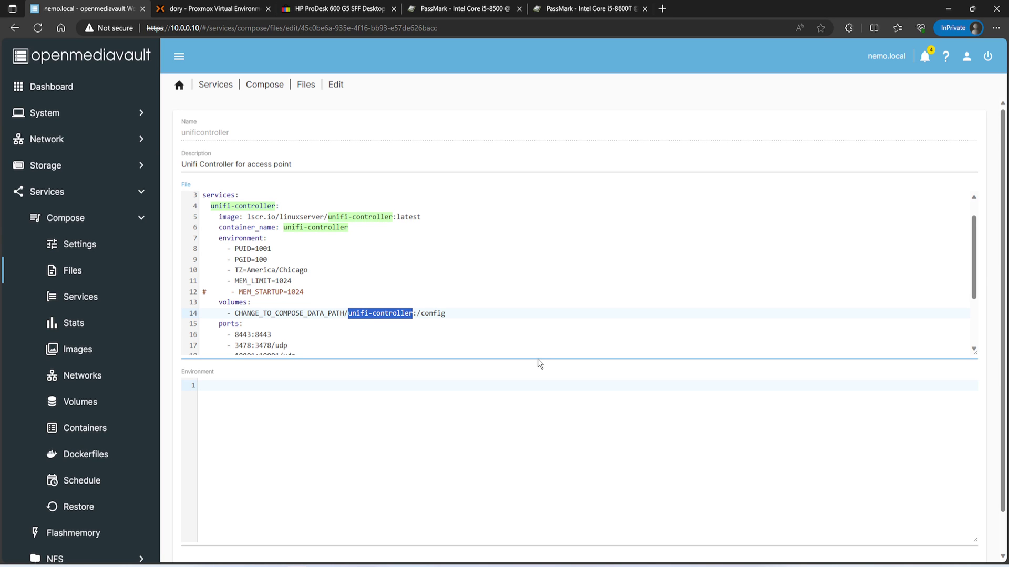
pyautogui.scroll(-3, 439, 318)
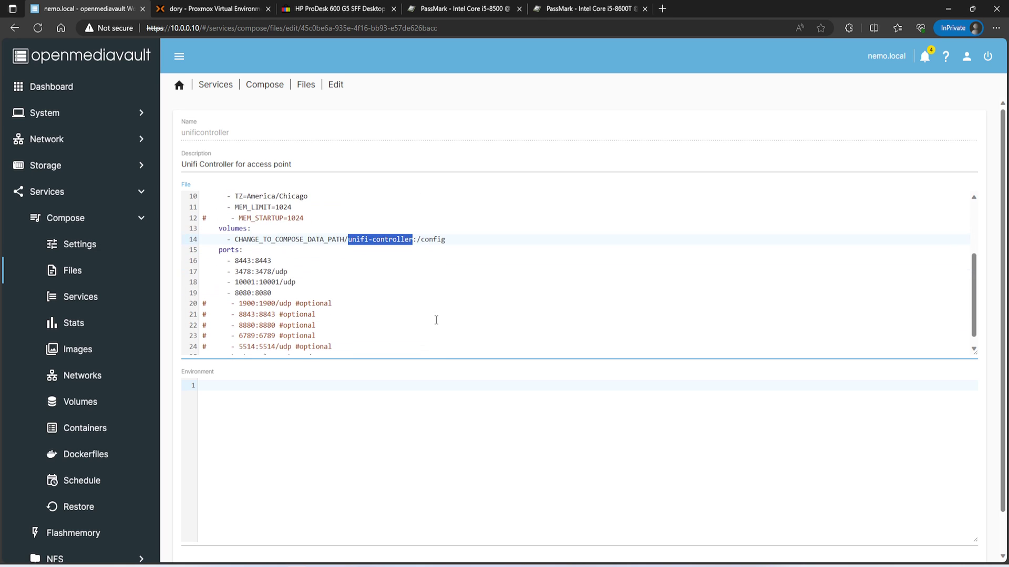
pyautogui.scroll(4, 407, 310)
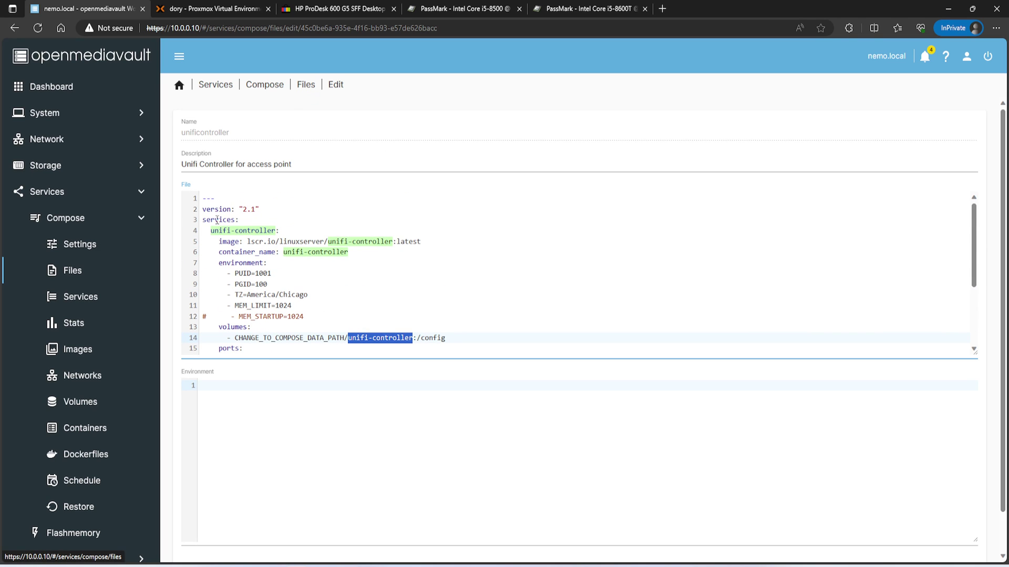
# Review the list of SMB/CIFS shares and the SMB/CIFS service settings, including the home directory and advanced options
pyautogui.click(138, 221)
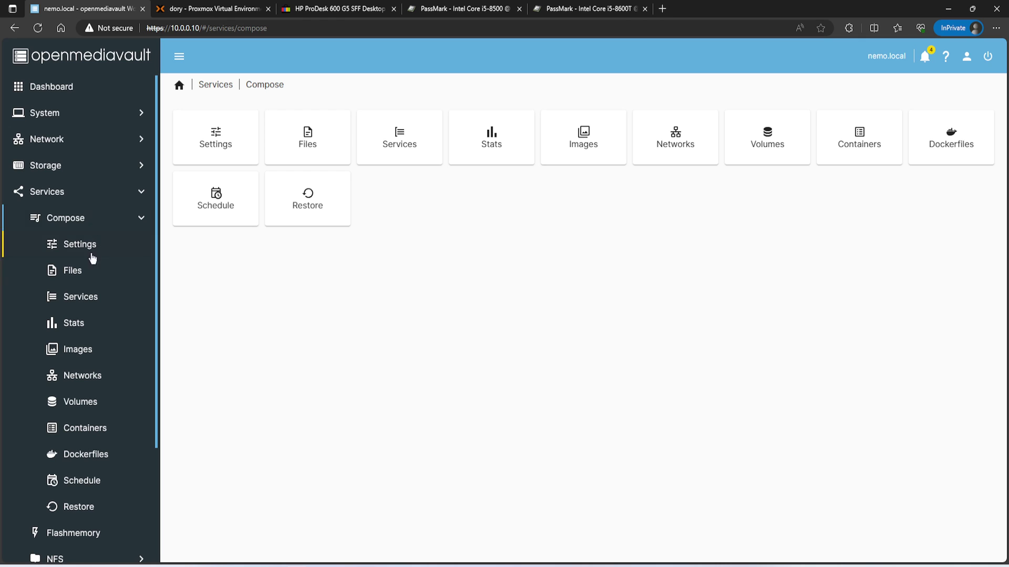
pyautogui.scroll(-3, 100, 360)
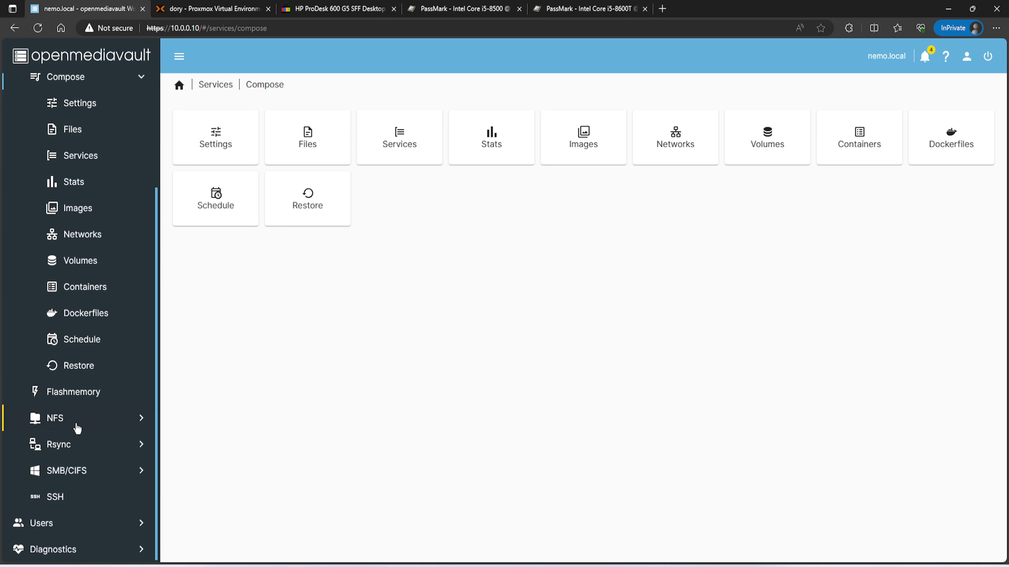
pyautogui.click(65, 471)
pyautogui.click(630, 153)
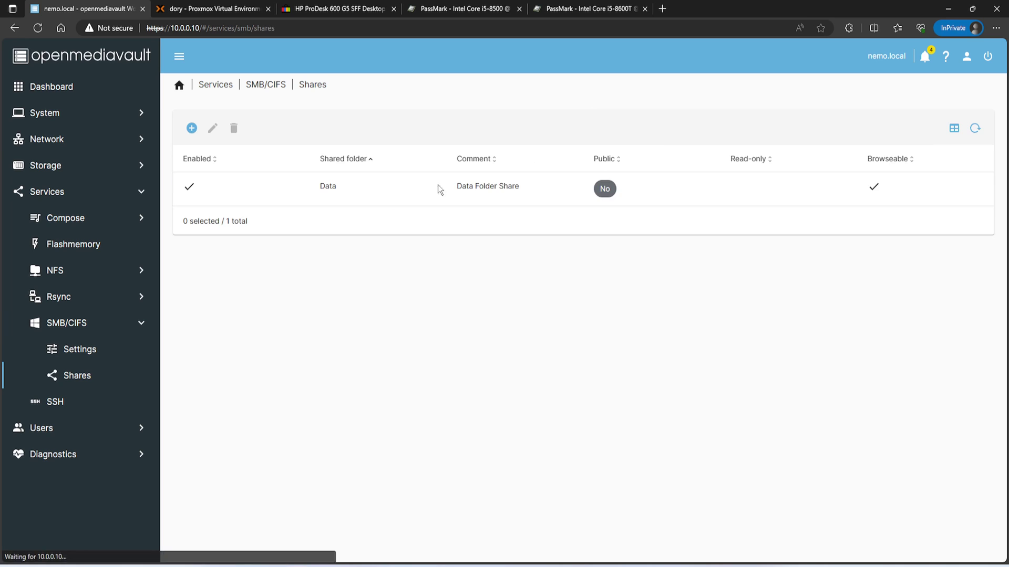
pyautogui.click(268, 84)
pyautogui.click(389, 143)
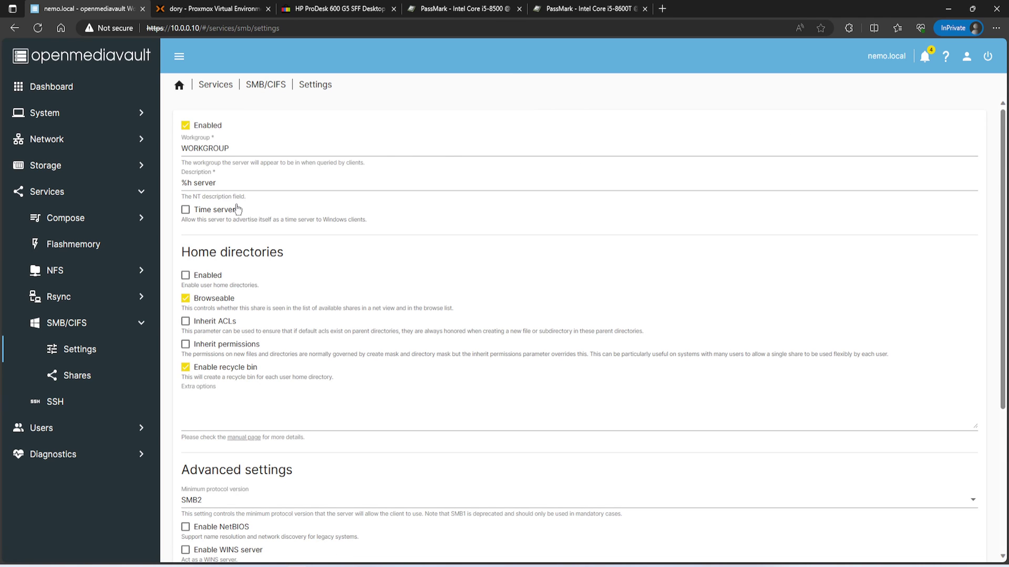
pyautogui.scroll(-3, 252, 244)
pyautogui.scroll(-2, 275, 252)
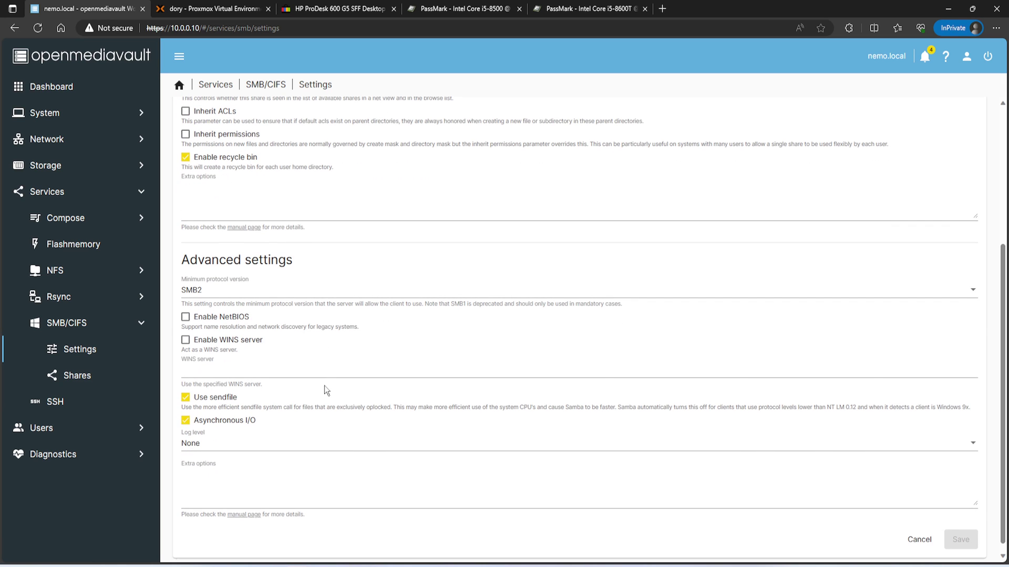
pyautogui.scroll(3, 323, 386)
# Examine the Data SMB share's settings, including its browseable option and the recycle bin's maximum file size and retention time
pyautogui.click(265, 84)
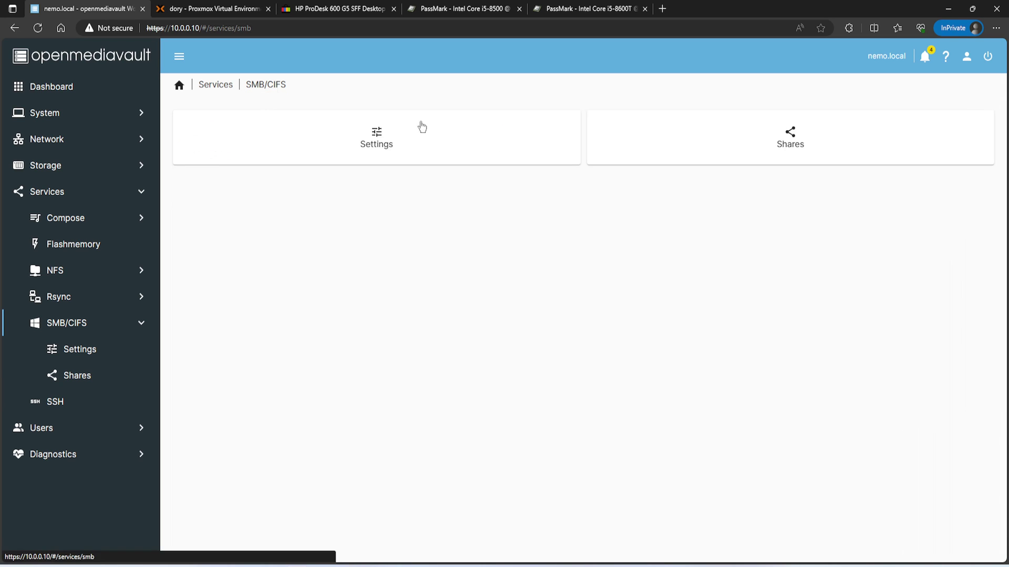
pyautogui.click(719, 157)
pyautogui.click(272, 190)
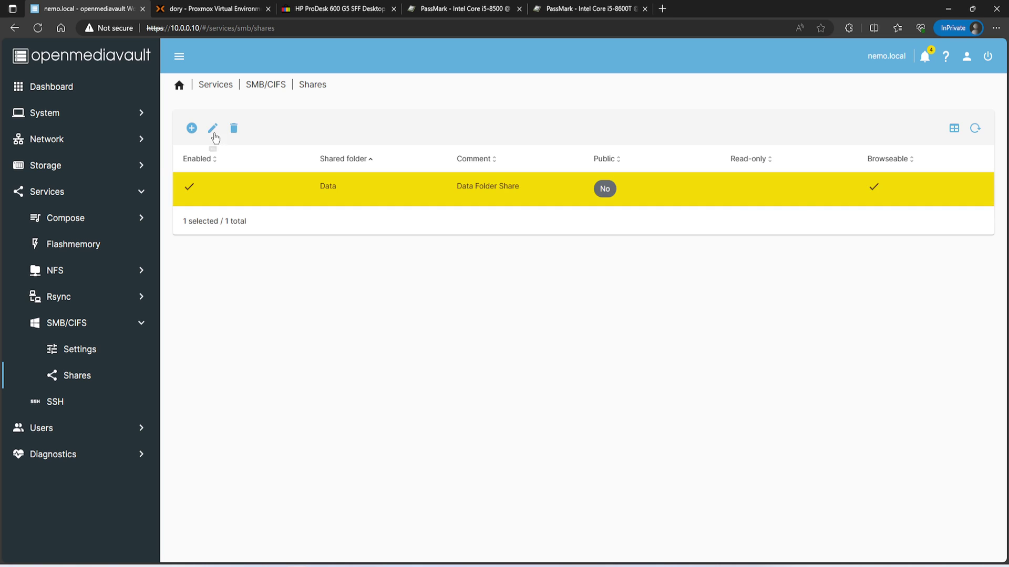
pyautogui.click(212, 128)
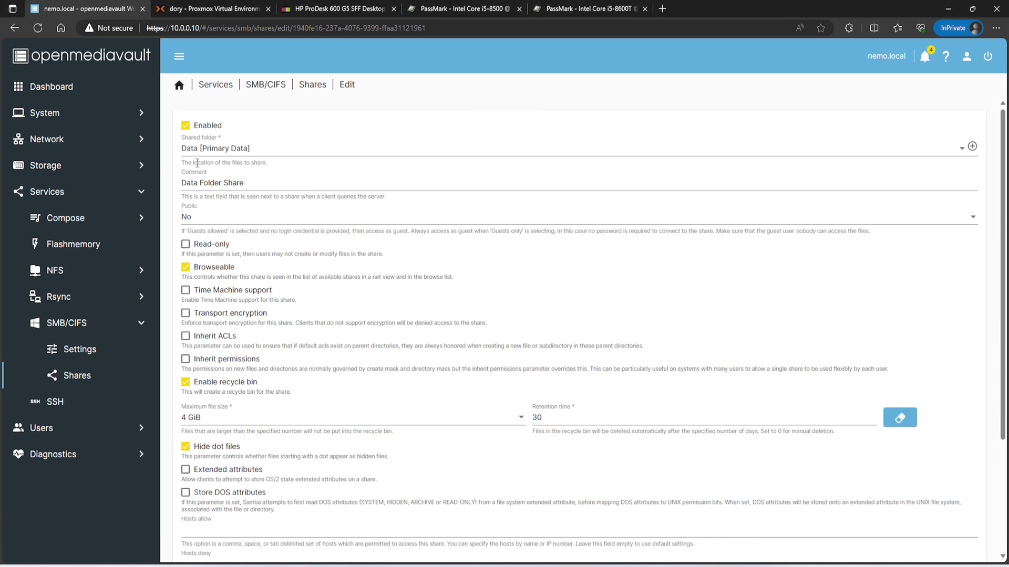
pyautogui.scroll(-1, 250, 245)
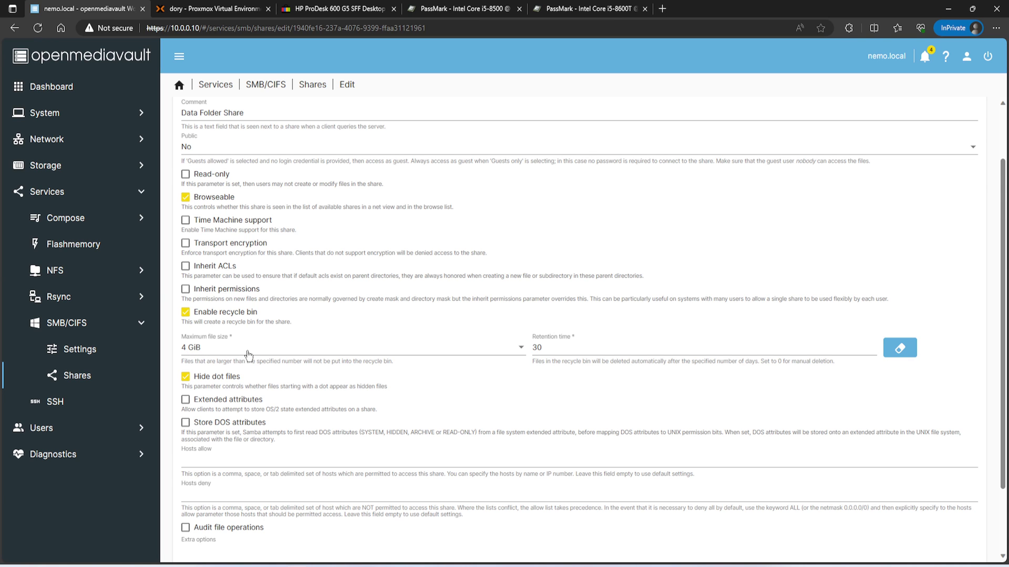
pyautogui.scroll(-1, 249, 356)
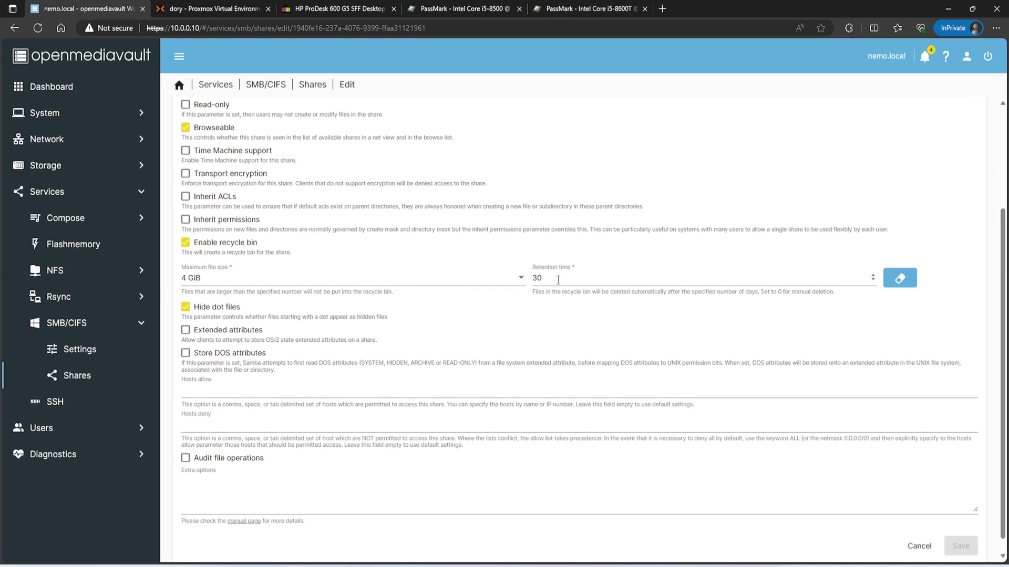
pyautogui.moveTo(558, 280); pyautogui.dragTo(533, 283)
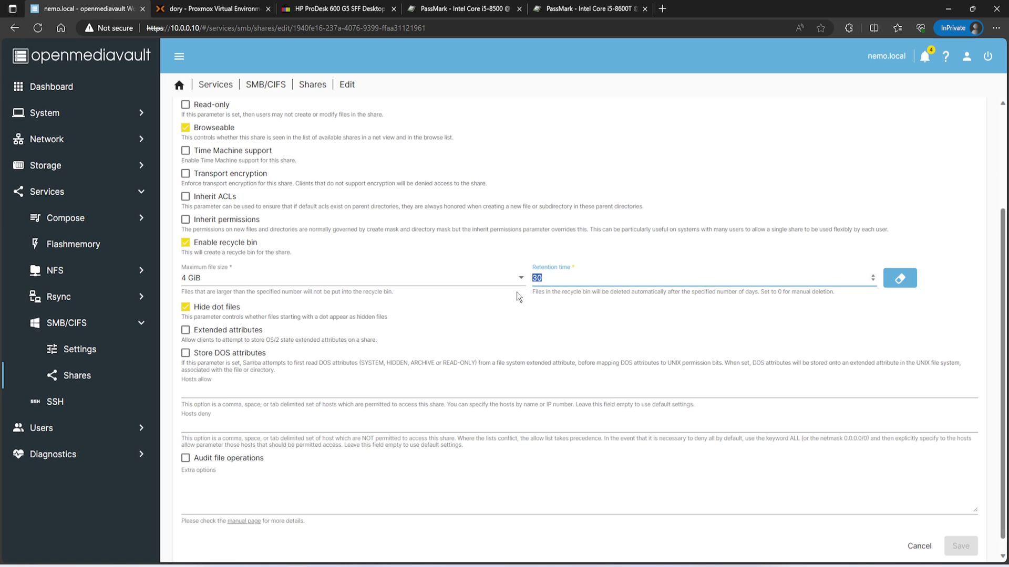
pyautogui.click(474, 309)
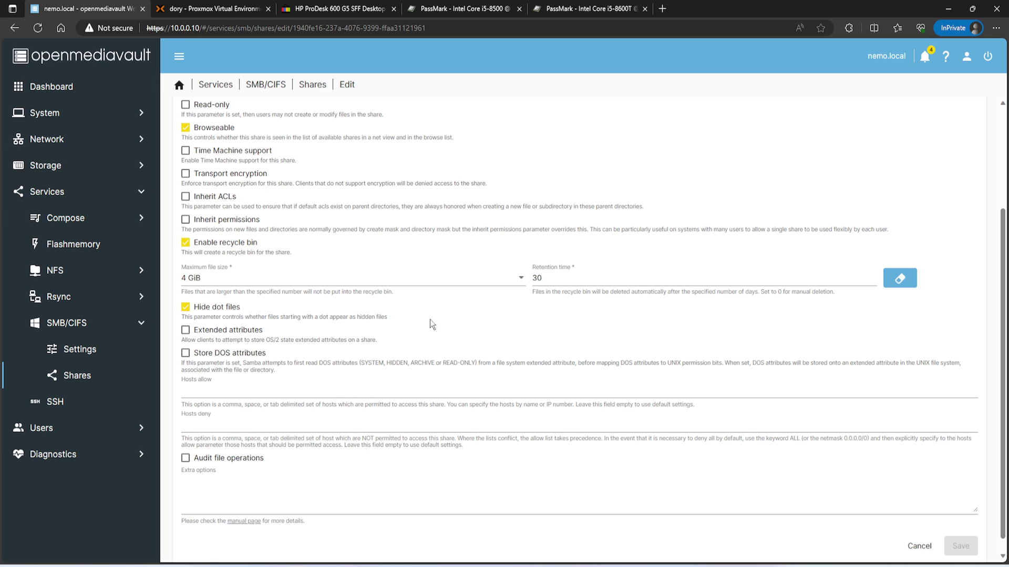
# Review the NAS user accounts and the groups each one belongs to
pyautogui.click(78, 439)
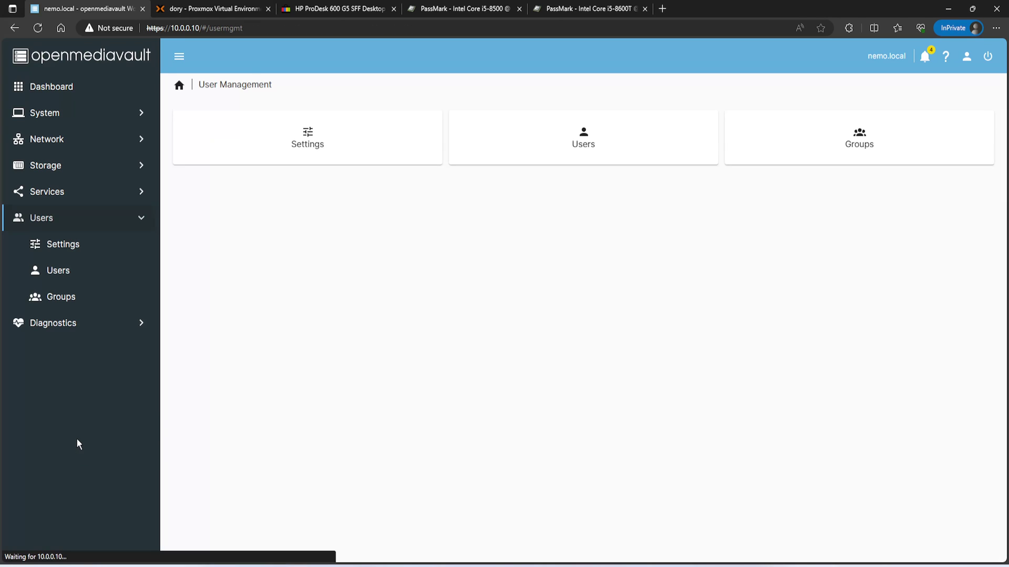
pyautogui.click(580, 163)
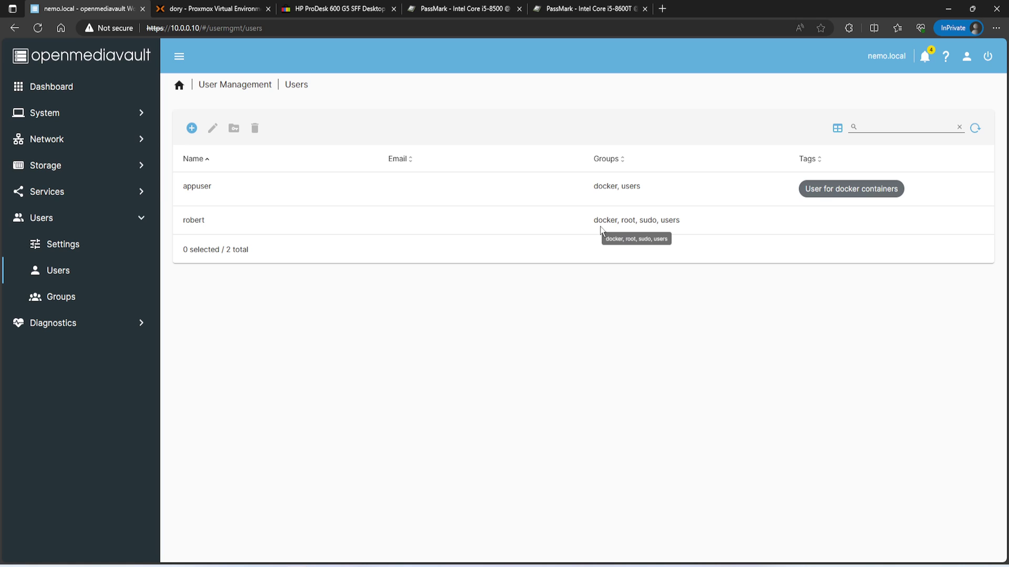
pyautogui.click(472, 226)
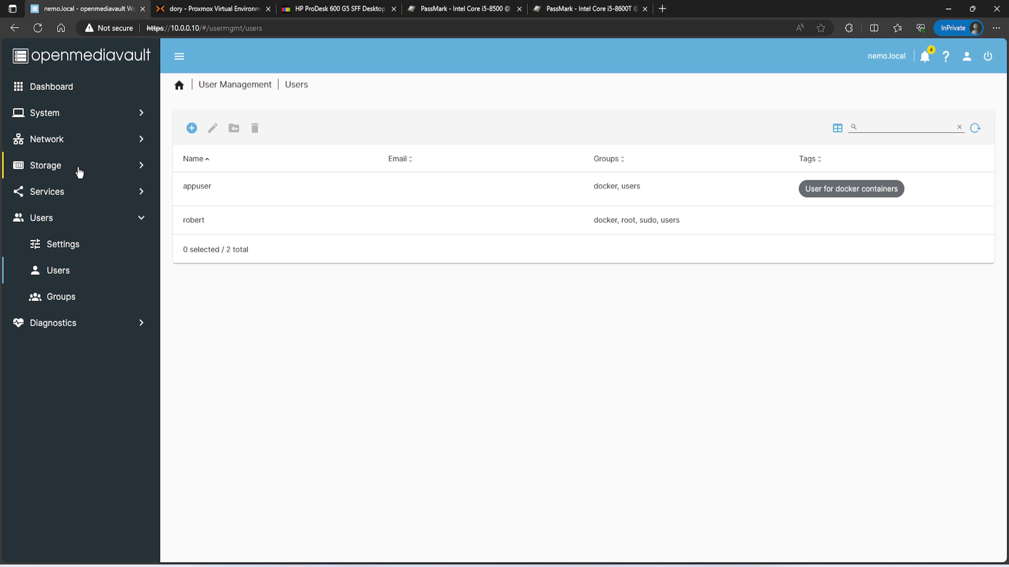
# Set the users group's permissions on the Data shared folder to Read/Write/Execute in its access control list and save
pyautogui.click(78, 166)
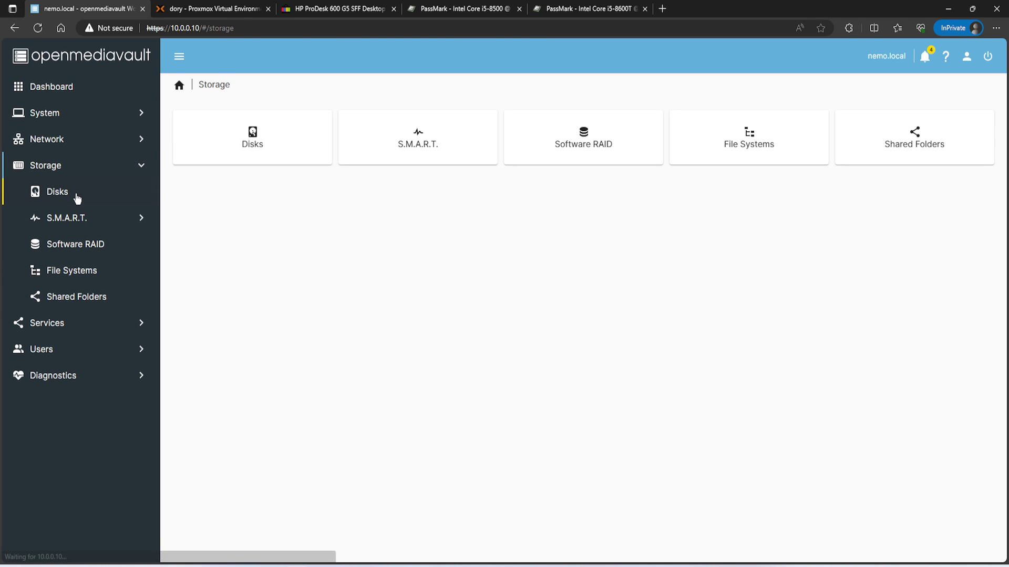
pyautogui.click(76, 297)
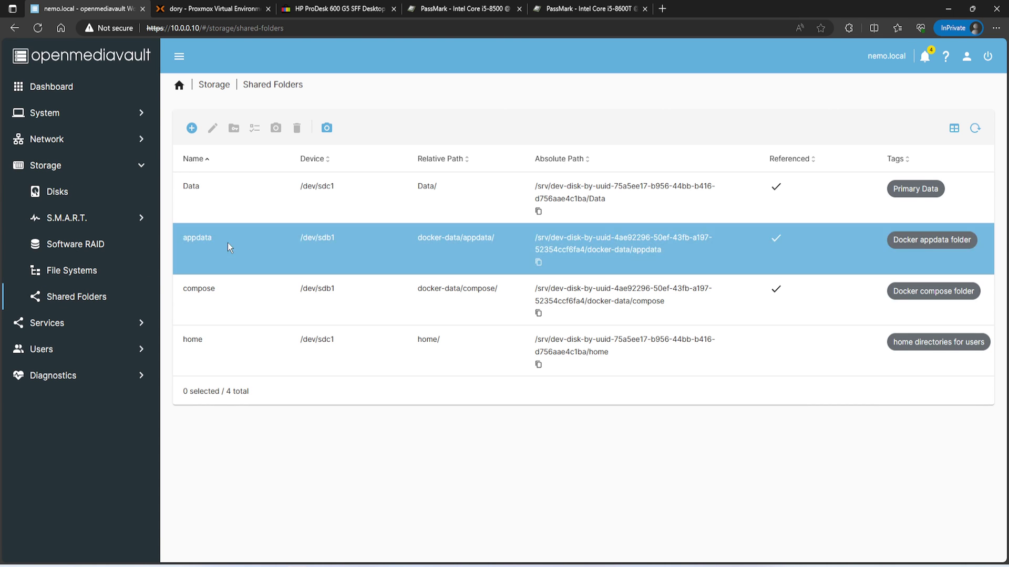
pyautogui.click(270, 204)
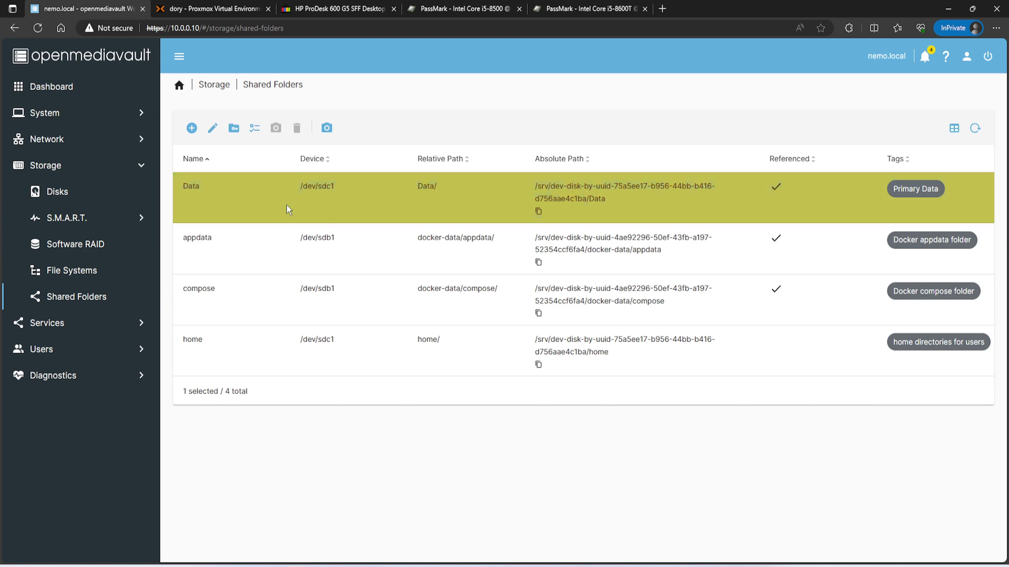
pyautogui.click(255, 129)
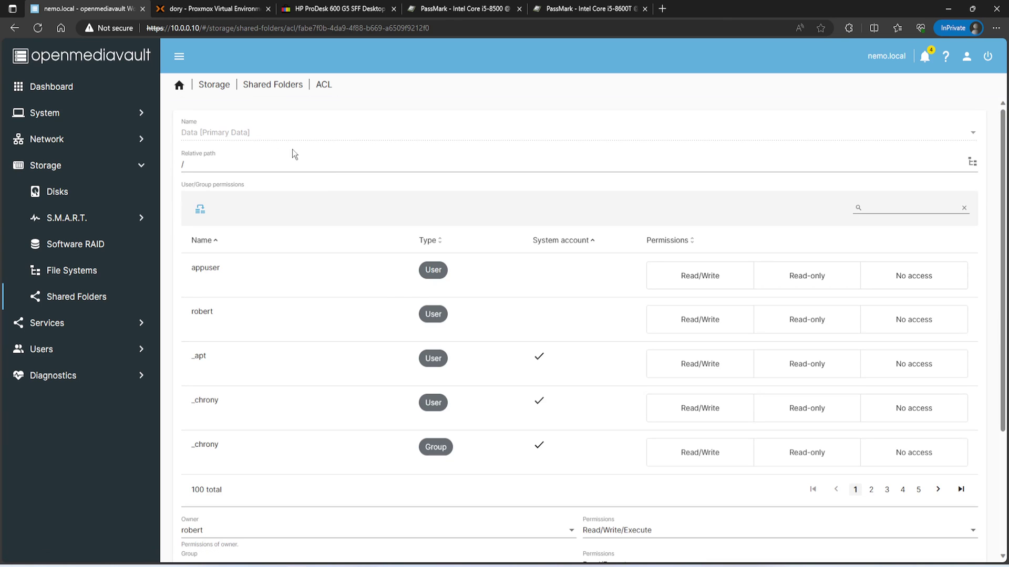
pyautogui.scroll(-3, 446, 362)
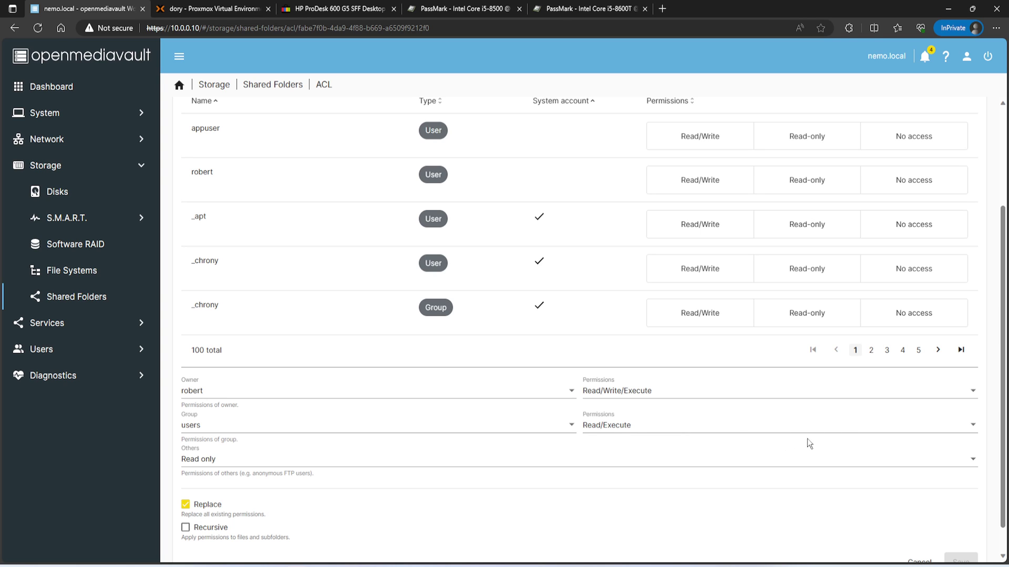
pyautogui.click(972, 426)
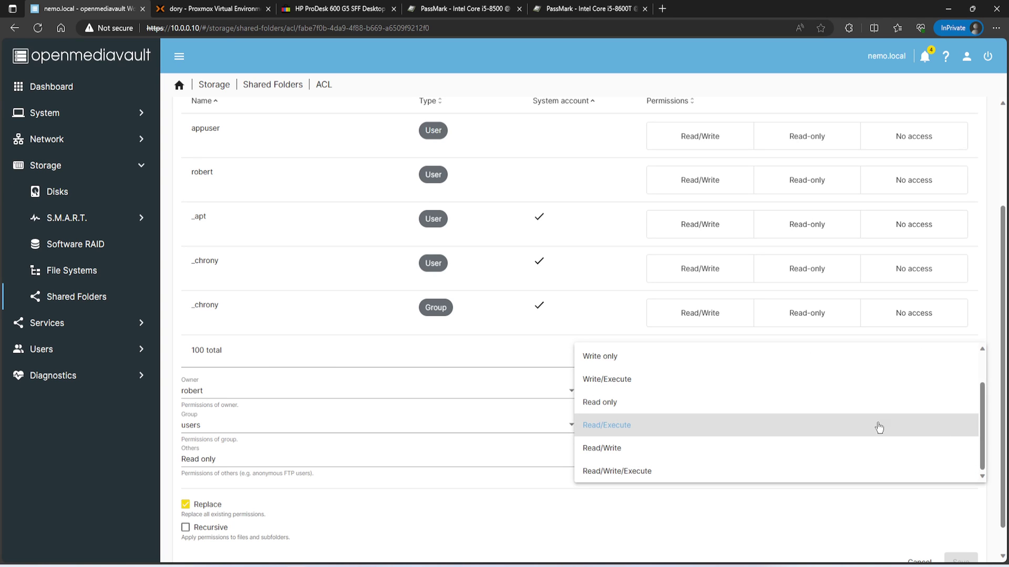
pyautogui.click(622, 473)
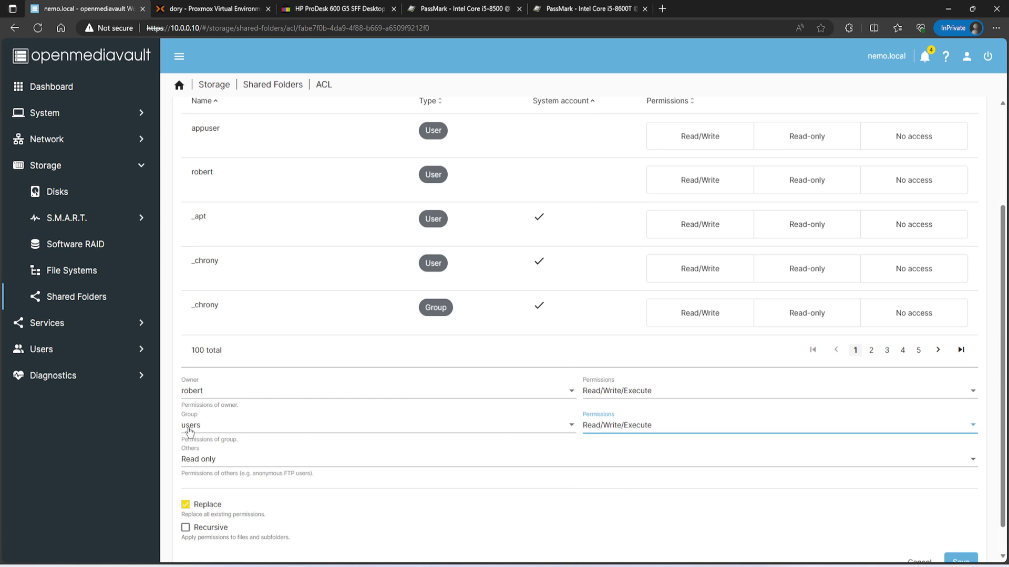
pyautogui.scroll(-1, 671, 430)
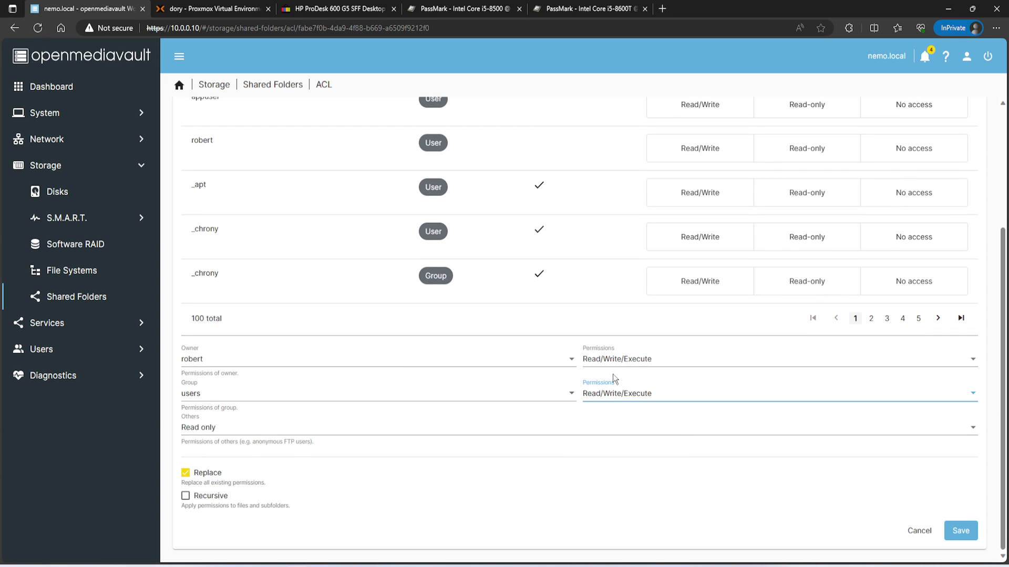
pyautogui.click(960, 530)
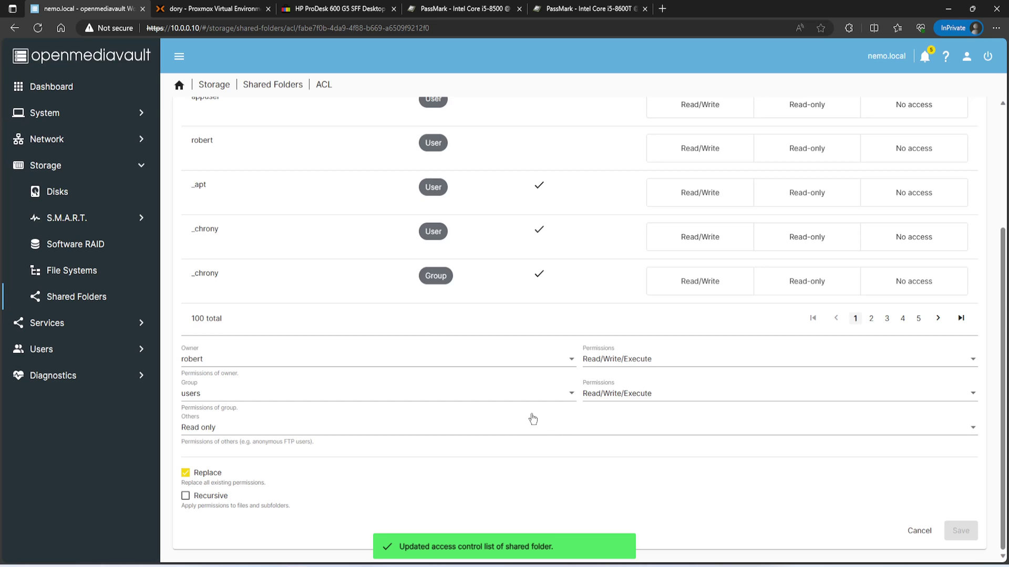
pyautogui.scroll(5, 531, 419)
pyautogui.click(270, 87)
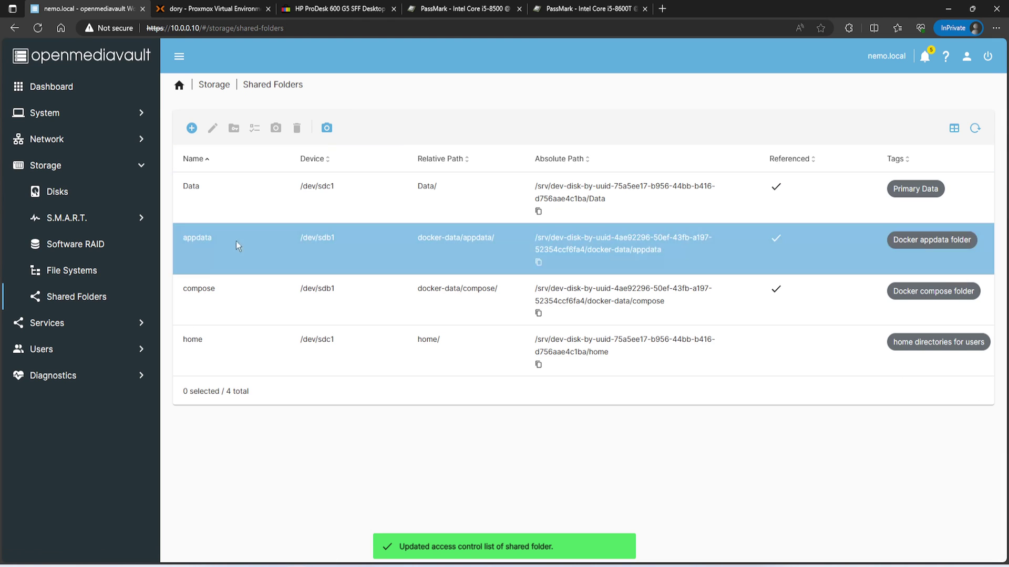
# Give the users group Read/Write/Execute permissions on the appdata shared folder and save its access control list
pyautogui.click(219, 250)
pyautogui.click(254, 128)
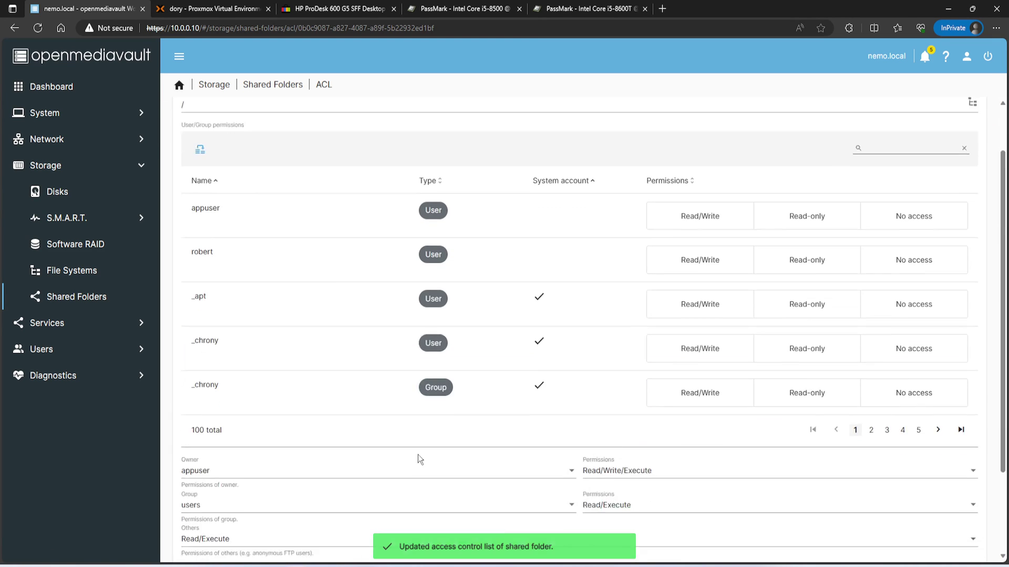
pyautogui.scroll(-2, 390, 414)
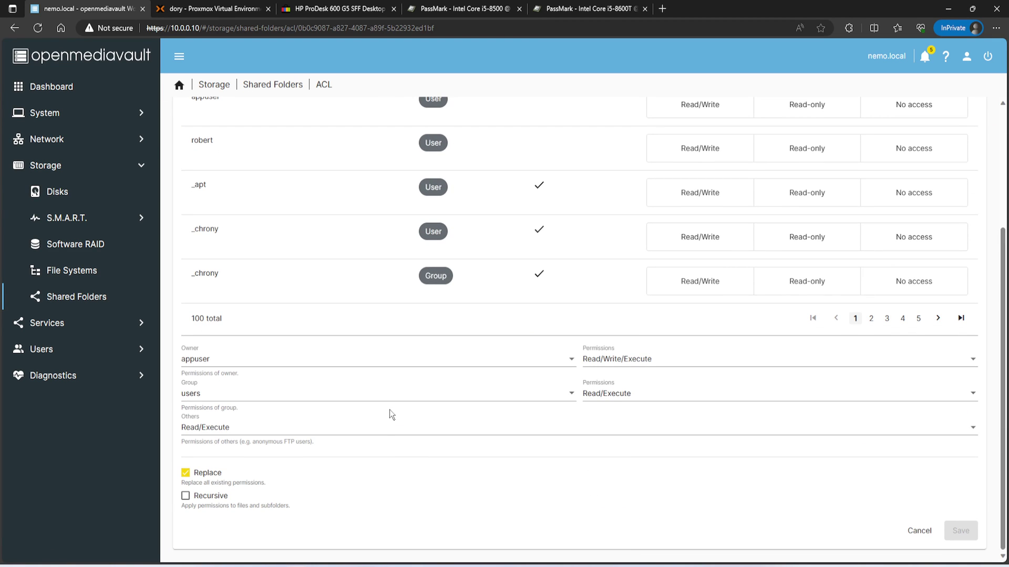
pyautogui.click(626, 393)
pyautogui.click(622, 440)
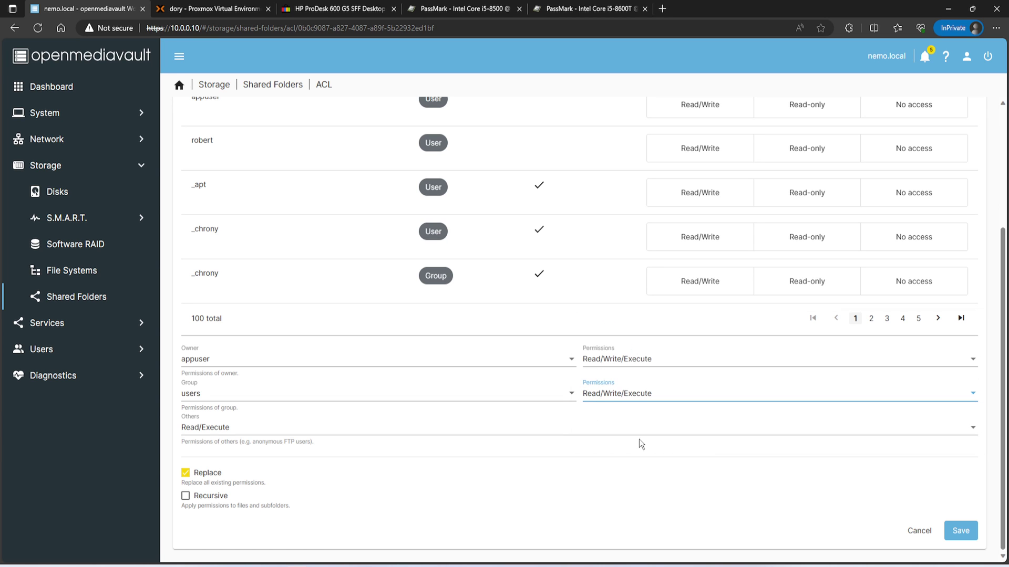
pyautogui.click(963, 535)
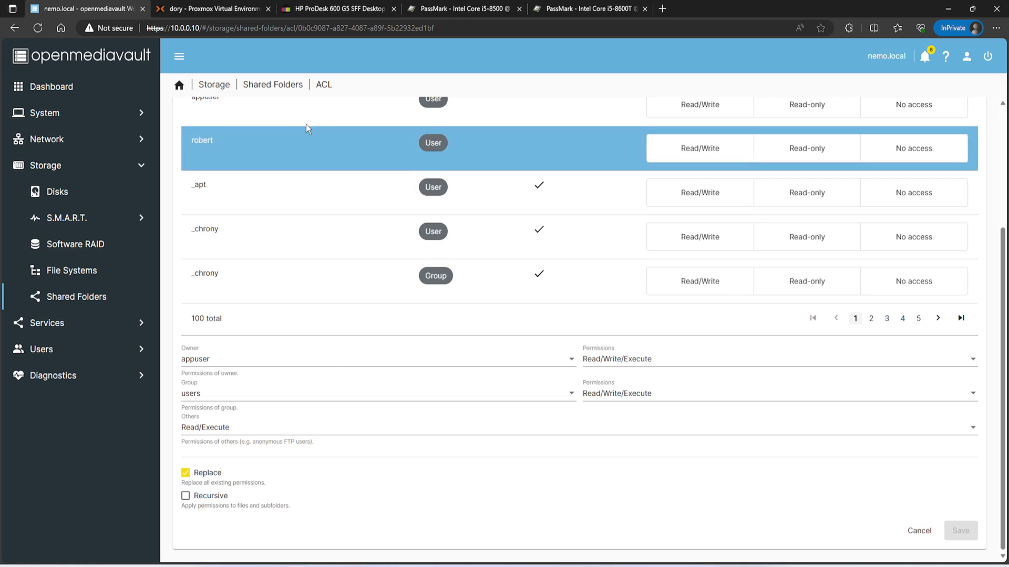
pyautogui.click(272, 84)
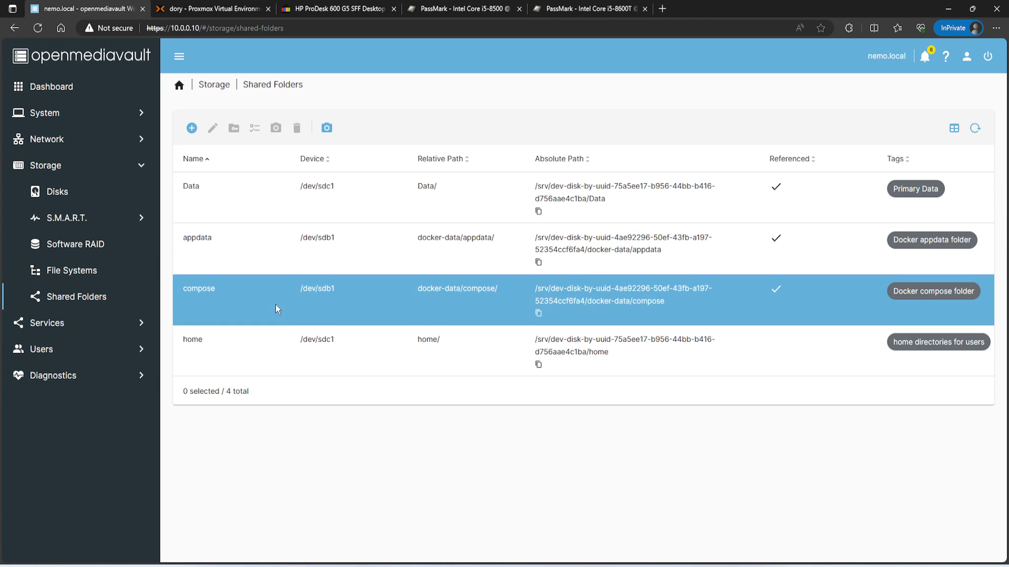
# Change the compose shared folder's access control list so the users group has Read/Write/Execute permissions, and save it
pyautogui.click(277, 307)
pyautogui.click(255, 128)
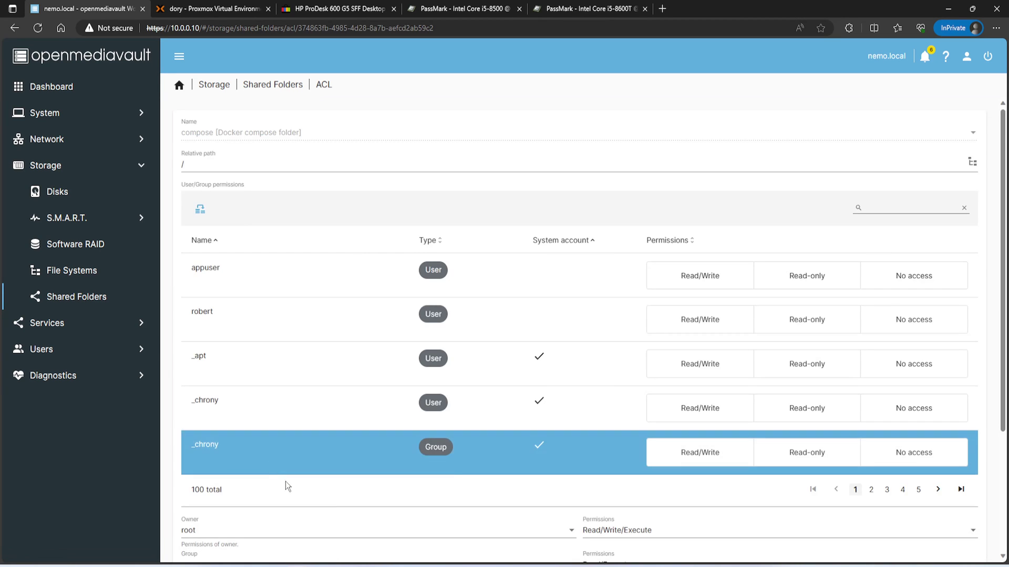
pyautogui.scroll(-2, 300, 472)
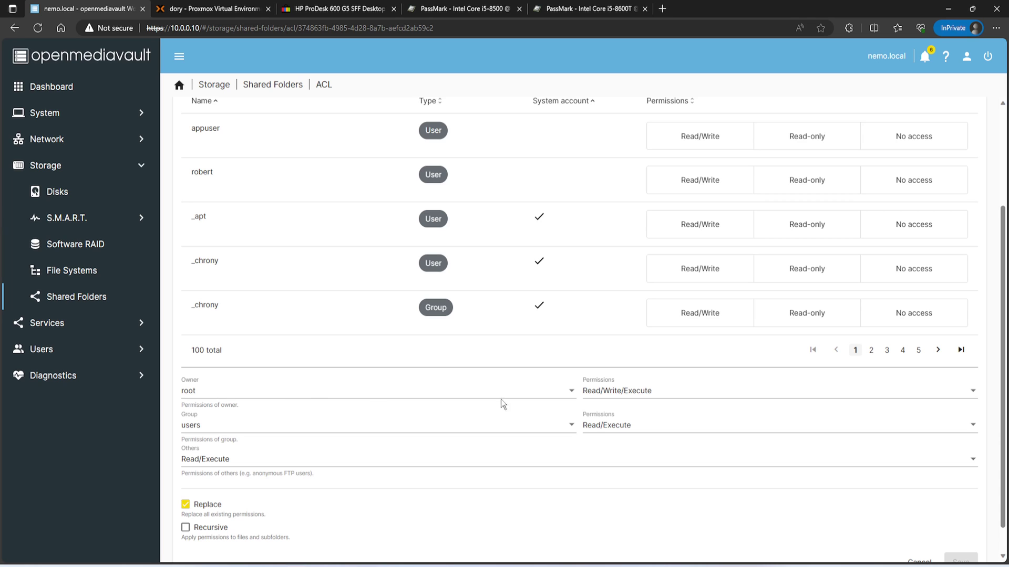
pyautogui.click(665, 435)
pyautogui.click(616, 470)
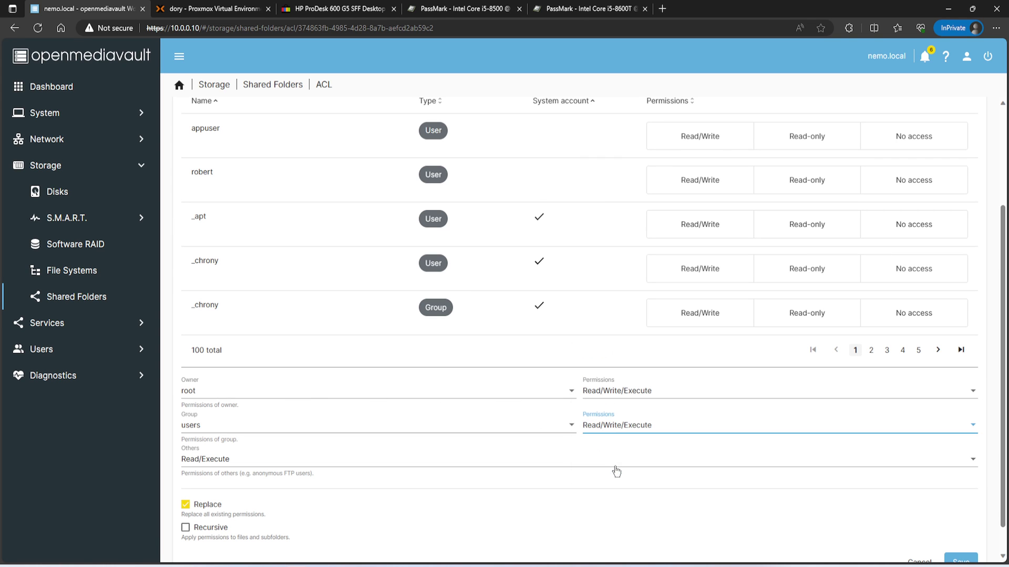
pyautogui.scroll(-1, 964, 547)
pyautogui.click(961, 531)
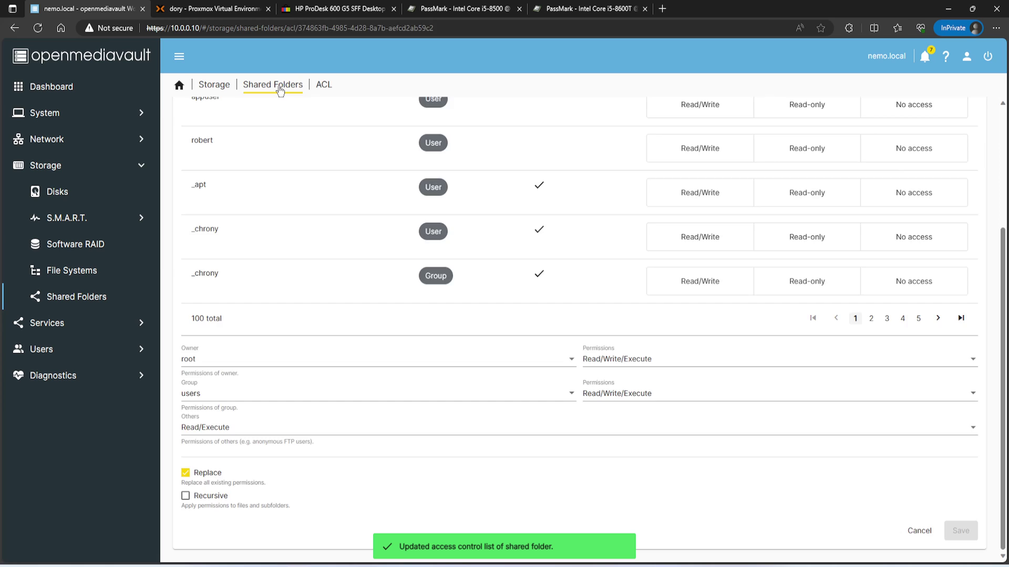
pyautogui.click(276, 87)
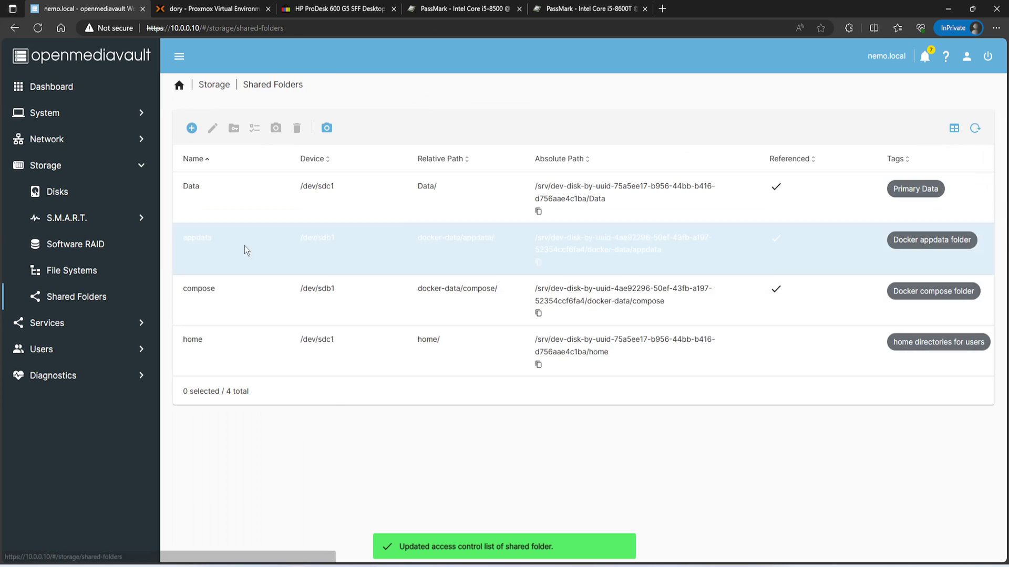
# Check the home shared folder's access control list, including the owner, group and others permissions
pyautogui.click(232, 341)
pyautogui.click(255, 129)
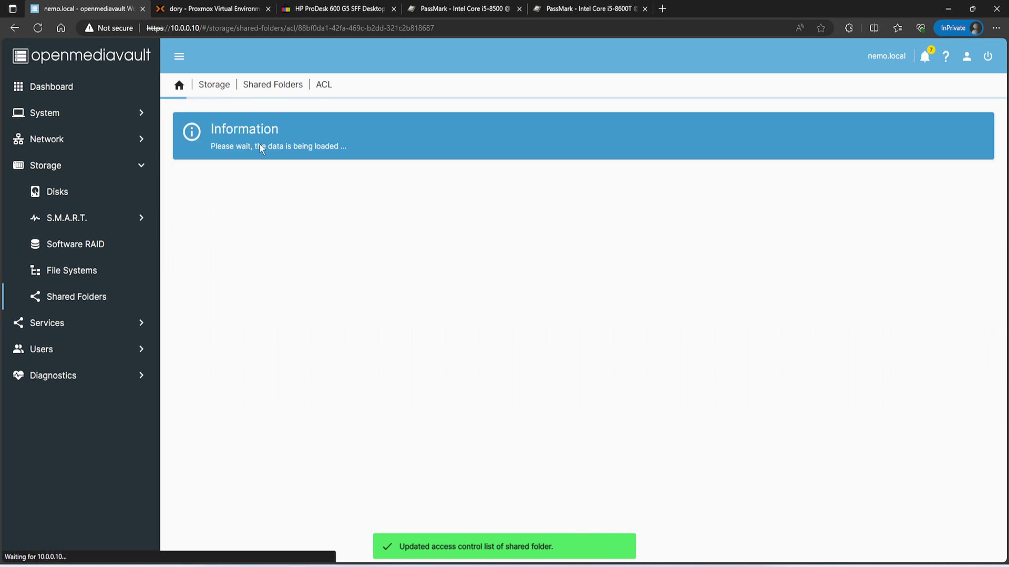
pyautogui.scroll(-3, 355, 428)
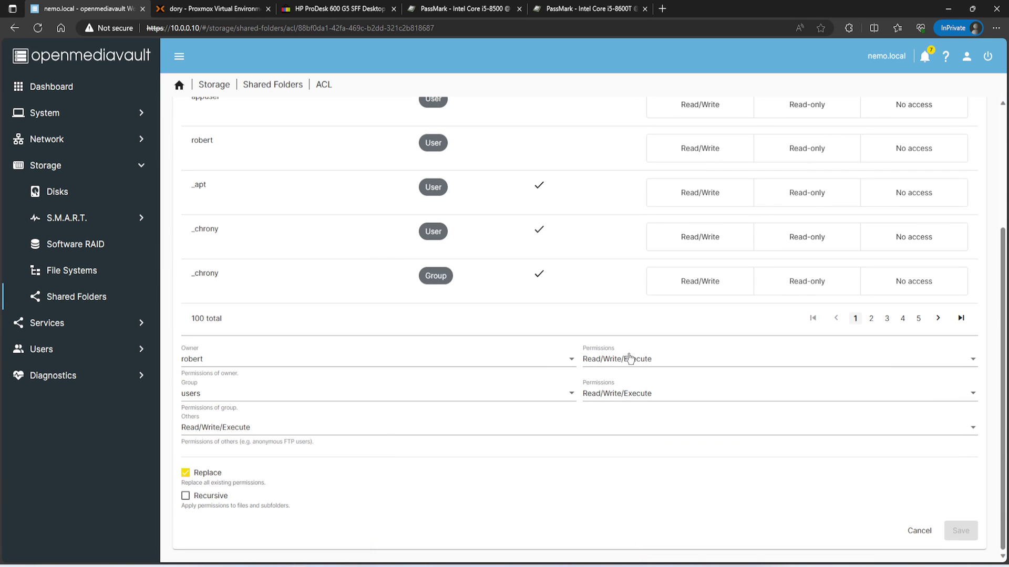
pyautogui.scroll(3, 265, 409)
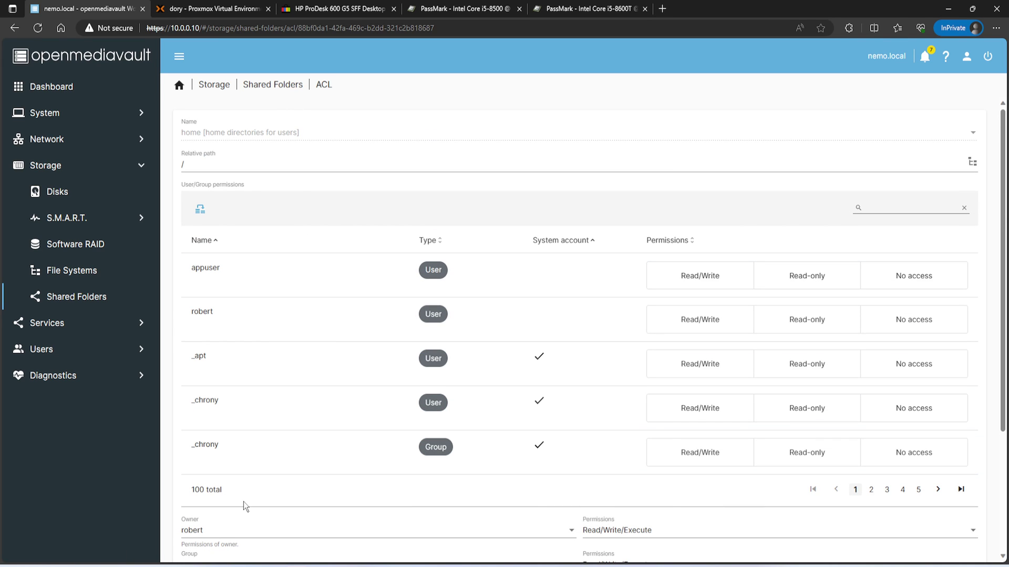
pyautogui.scroll(-1, 250, 411)
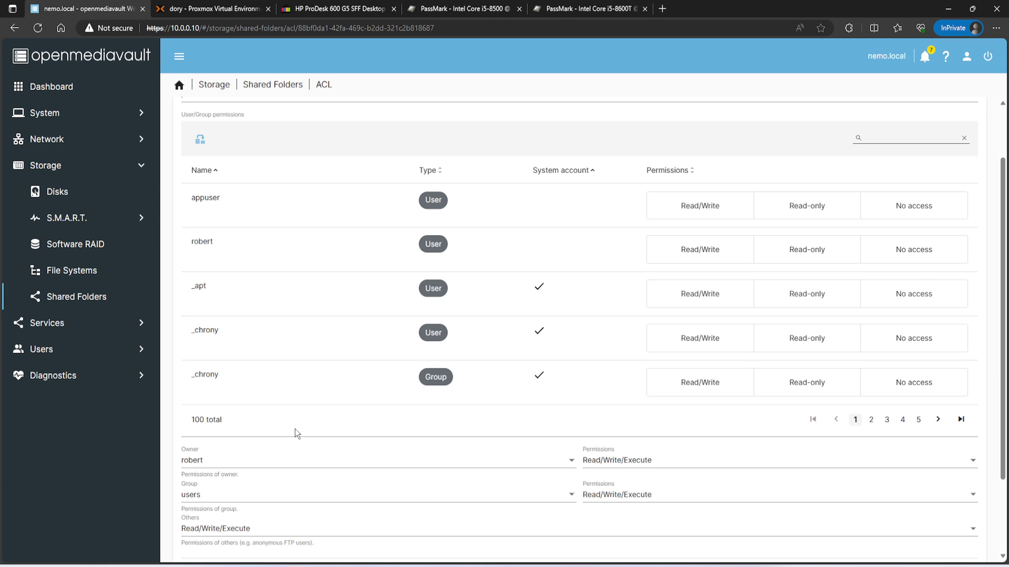
pyautogui.scroll(-1, 284, 304)
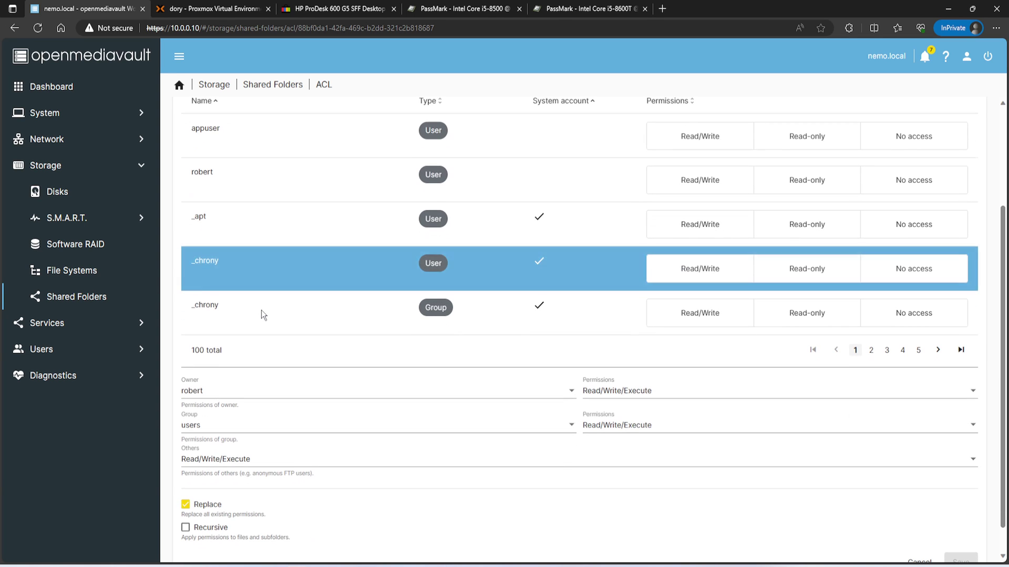
# Review the Compose service settings, including the compose files folder, data folder, backup folder and Docker storage location
pyautogui.scroll(2, 256, 242)
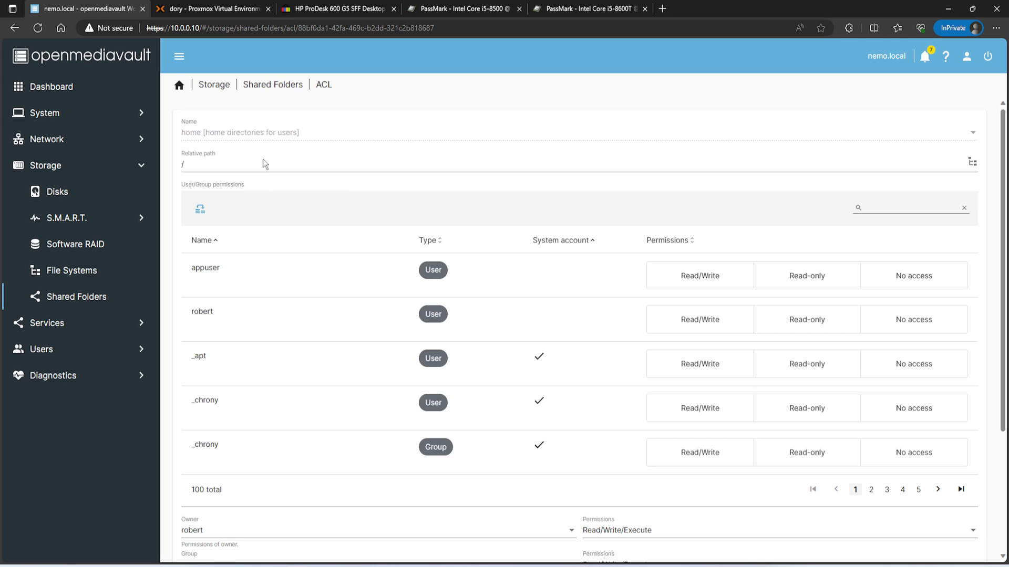
pyautogui.click(77, 329)
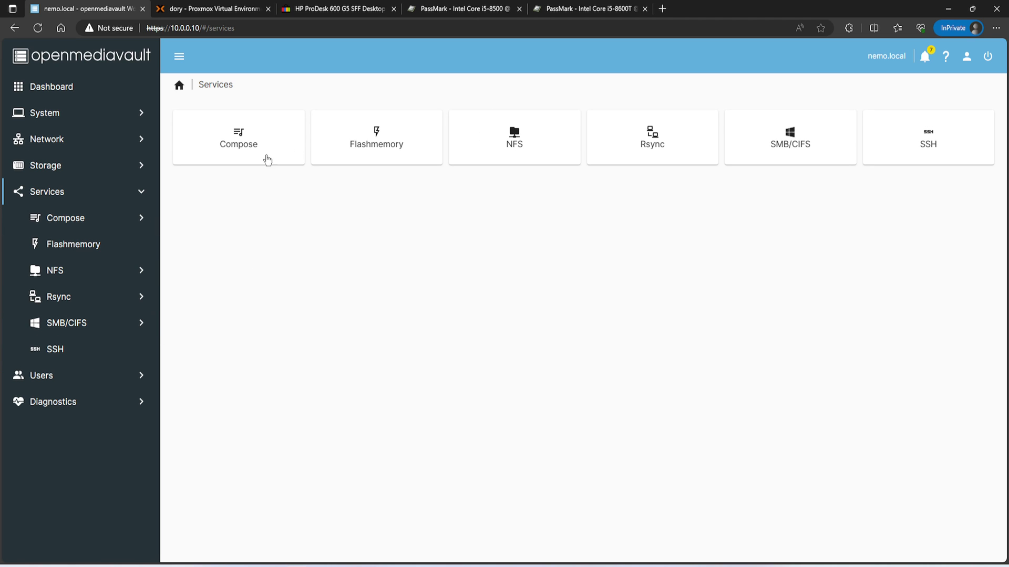
pyautogui.click(225, 137)
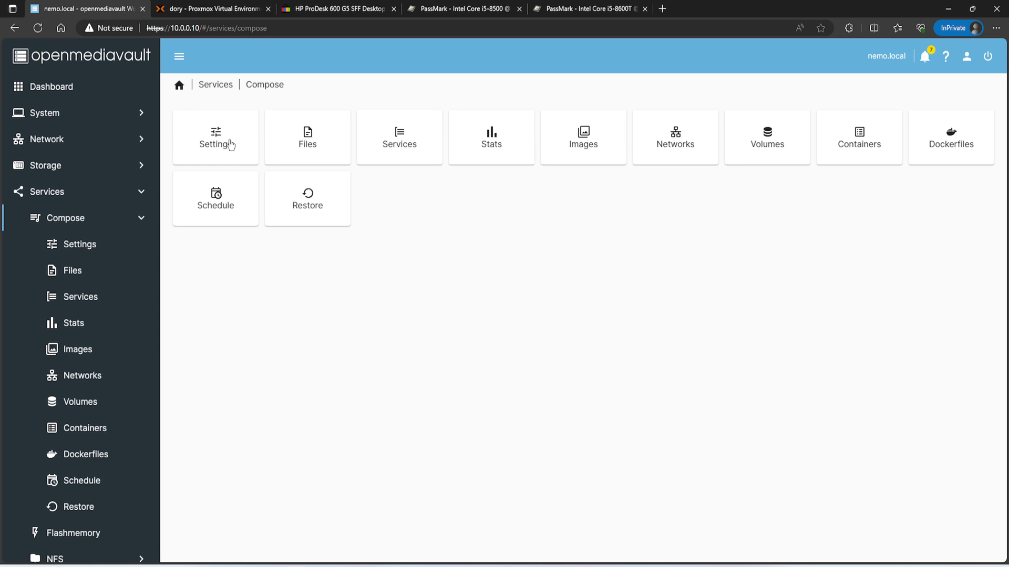
pyautogui.click(229, 144)
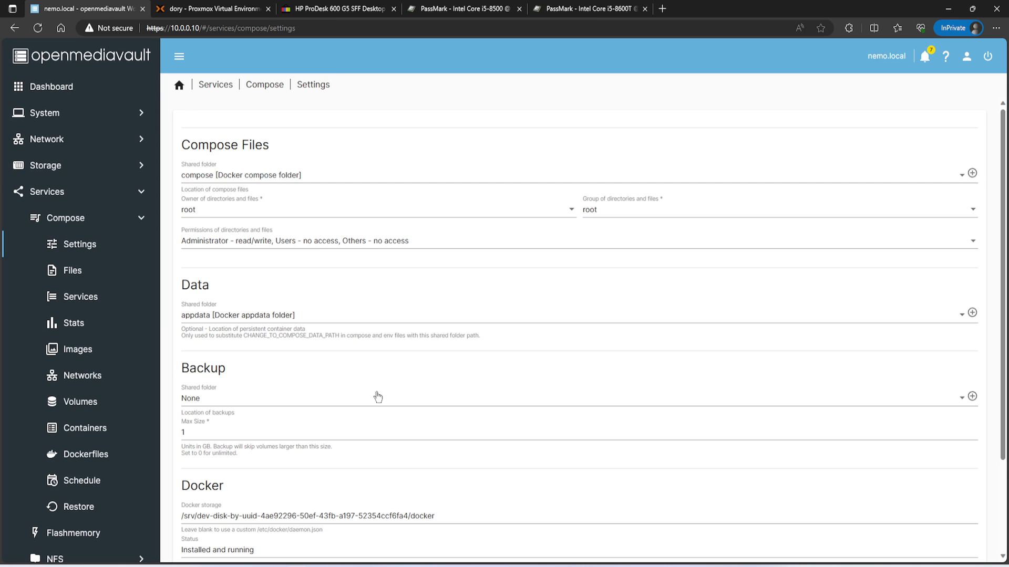
pyautogui.scroll(-3, 377, 397)
# Check the group memberships of the accounts in the user management list, and return to the dashboard
pyautogui.scroll(-3, 90, 476)
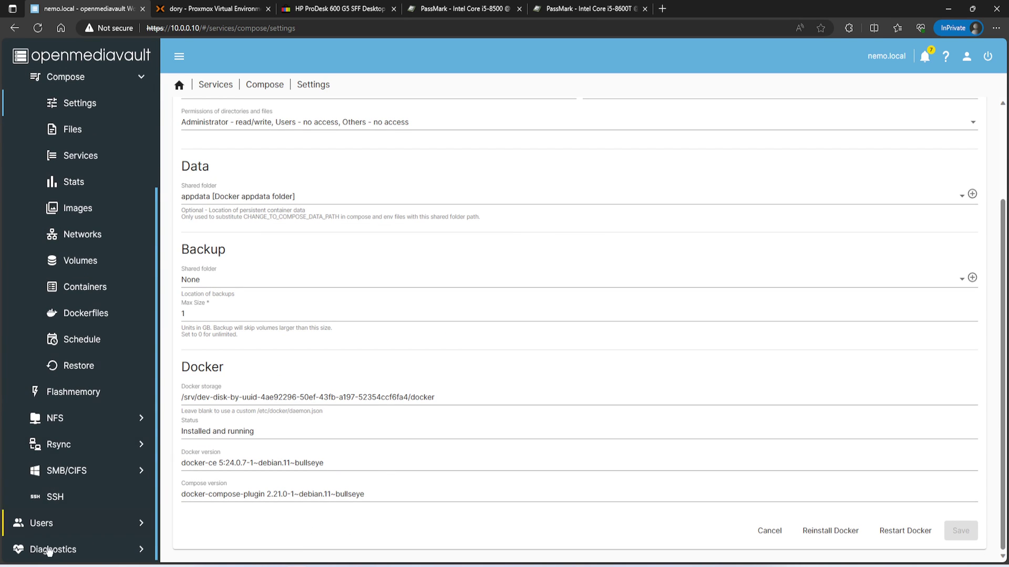
pyautogui.scroll(3, 94, 536)
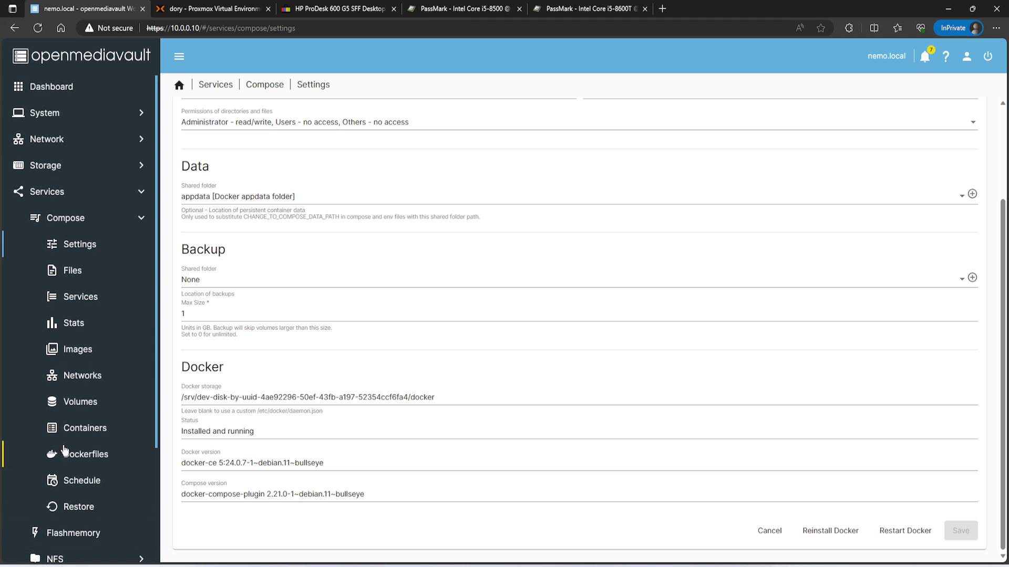
pyautogui.scroll(-3, 105, 315)
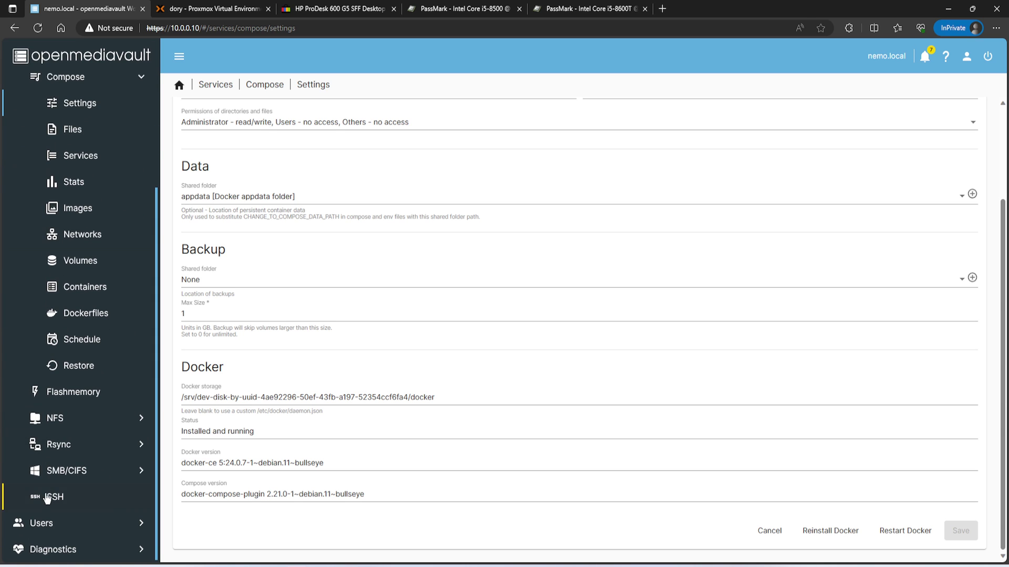
pyautogui.click(58, 531)
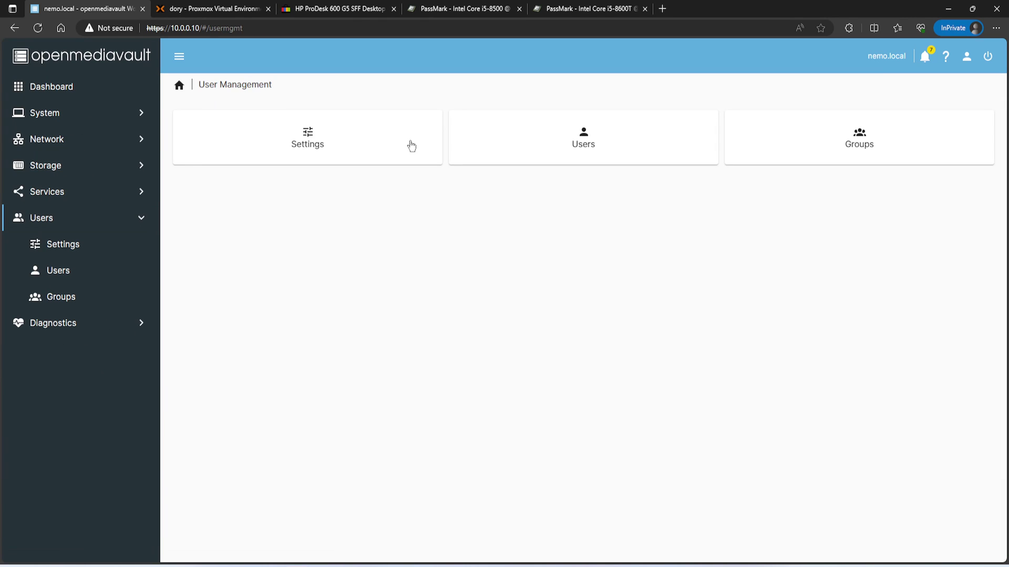
pyautogui.click(626, 153)
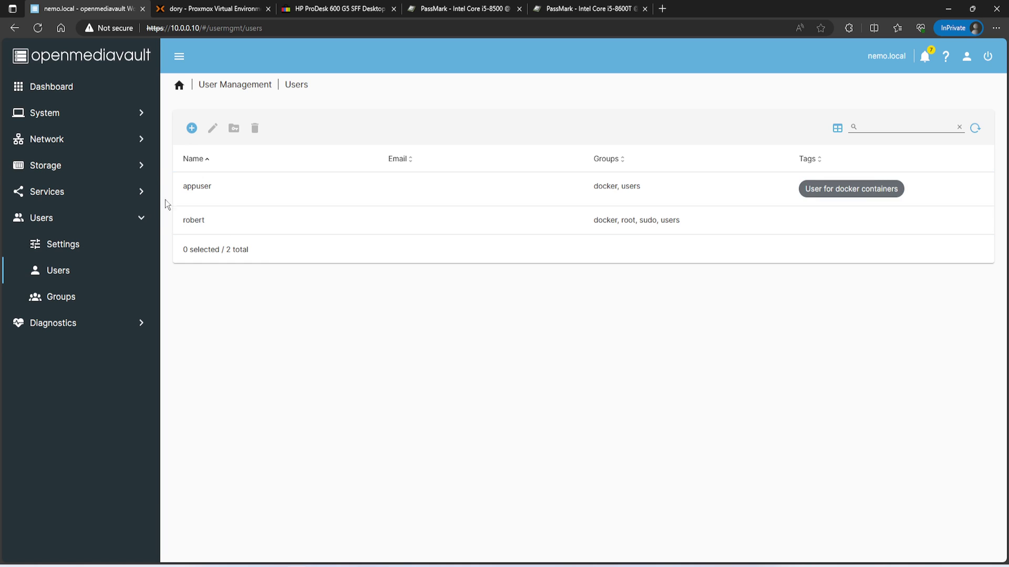
pyautogui.click(629, 231)
pyautogui.click(66, 98)
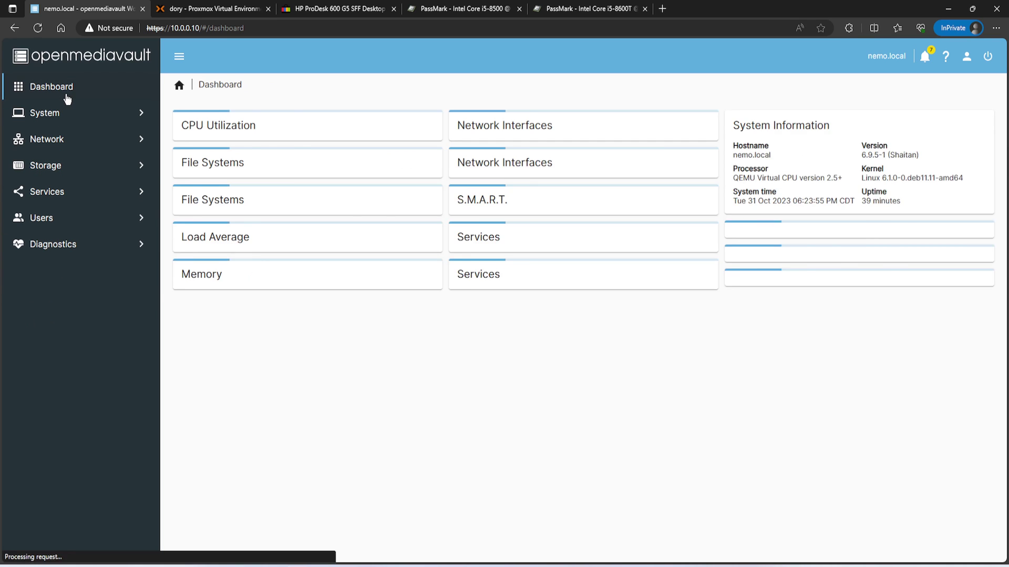